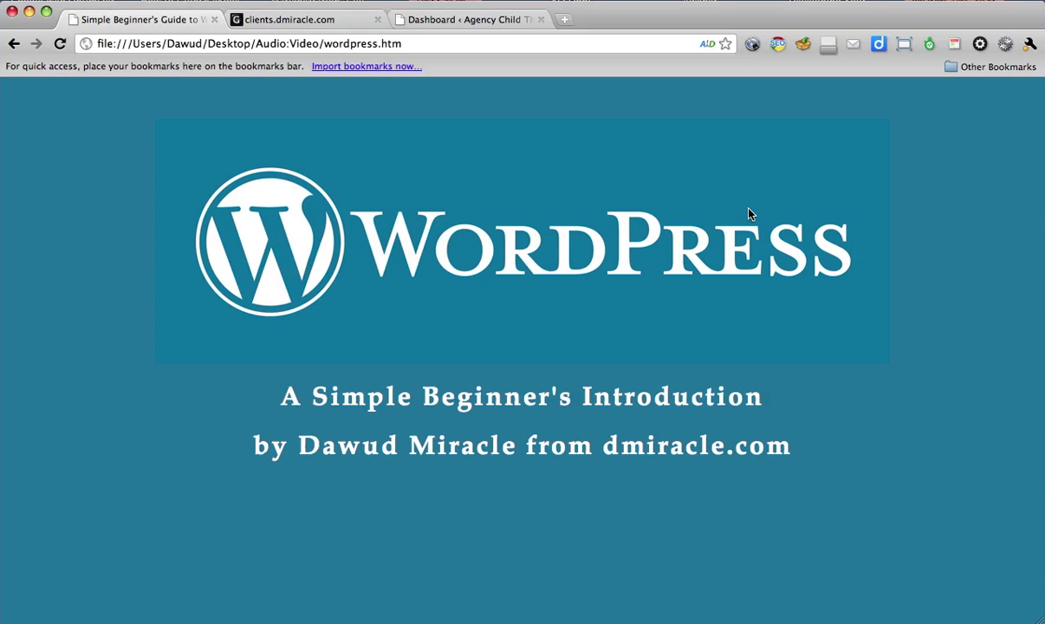
- Switch to the clients.dmiracle.com site and browse its pages through the navigation links, ending on the Company page
left_click(290, 21)
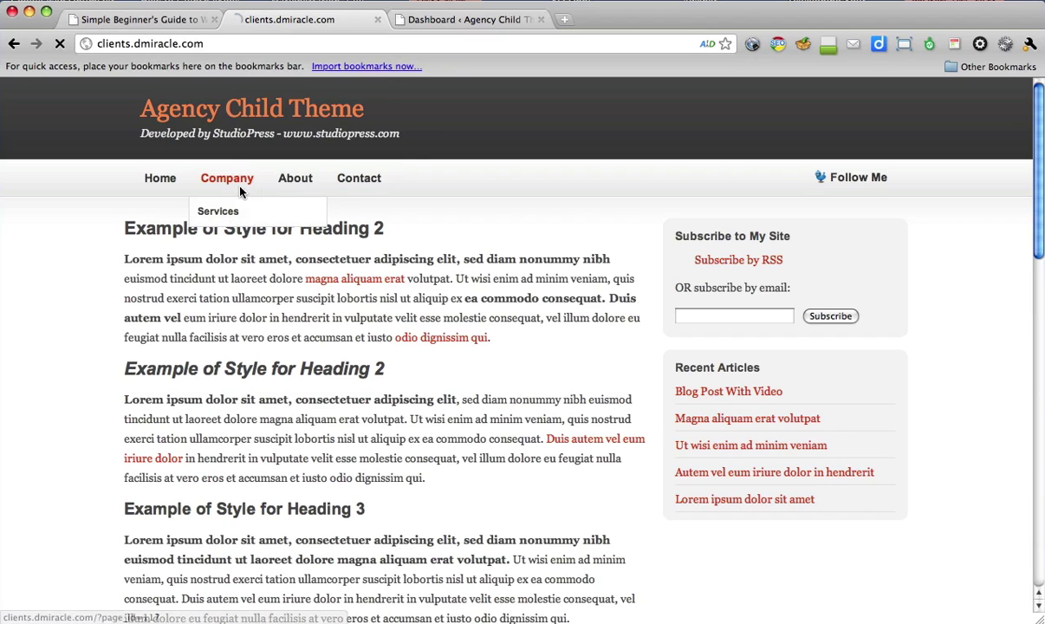
left_click(297, 192)
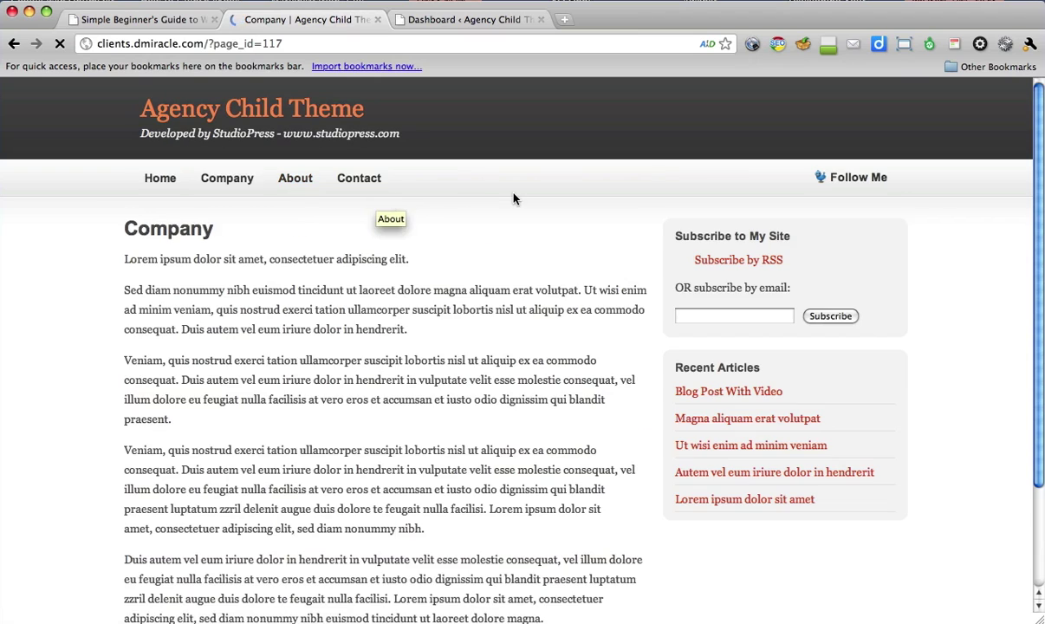
left_click(295, 180)
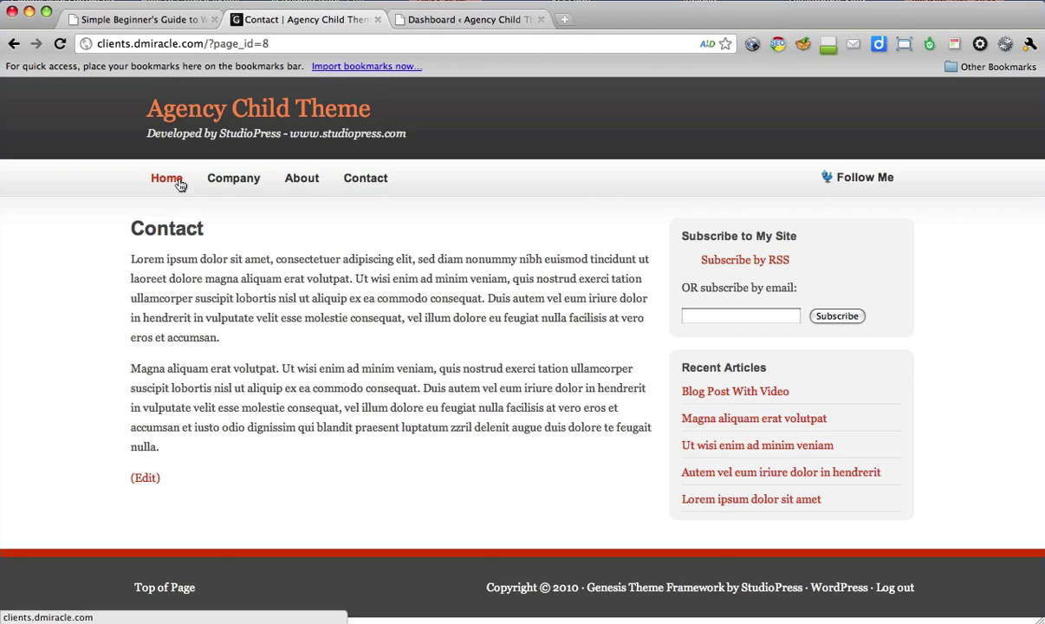
mouse_move(303, 185)
left_click(300, 185)
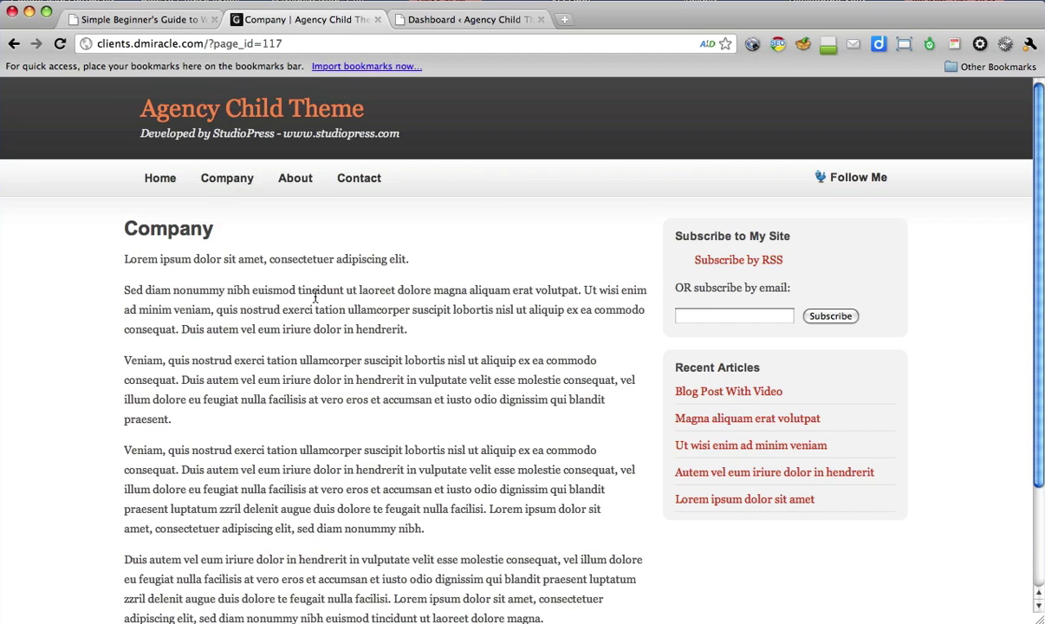
- Examine the body paragraphs of the live Company page
left_click_drag(303, 290, 351, 458)
left_click(368, 464)
left_click_drag(160, 258, 286, 368)
left_click(286, 367)
- Switch to the WordPress admin dashboard and open the list of the site's pages
left_click(444, 26)
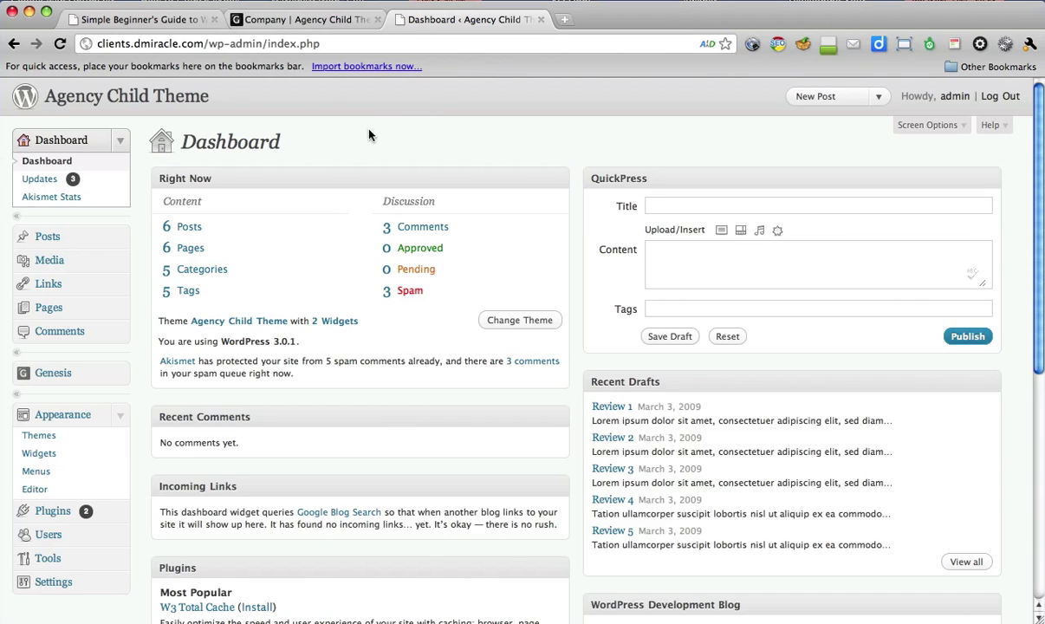
left_click_drag(260, 143, 178, 144)
left_click(362, 154)
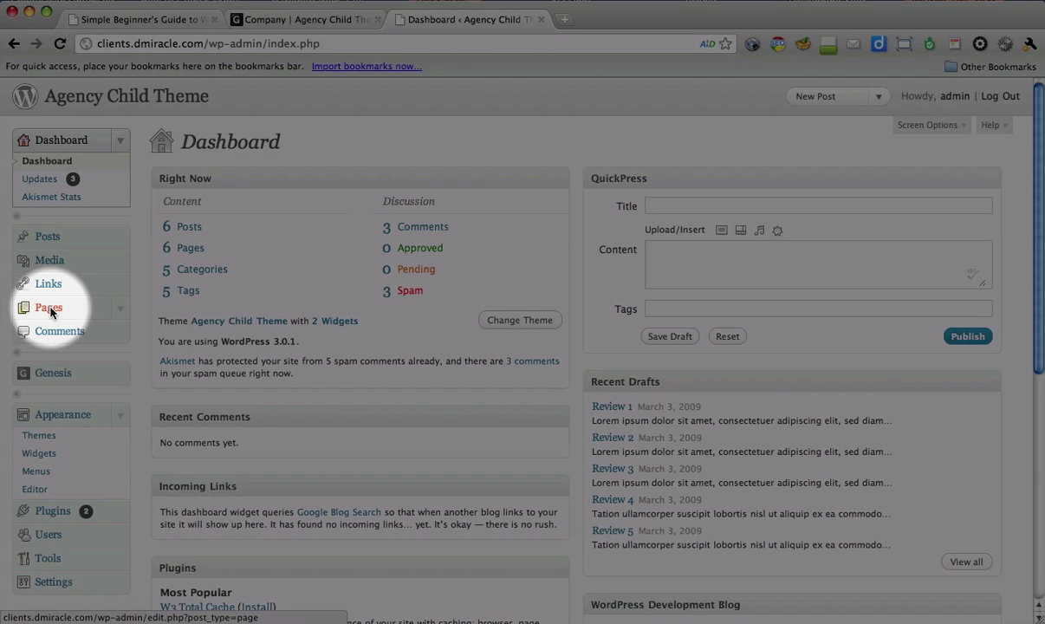
left_click(48, 309)
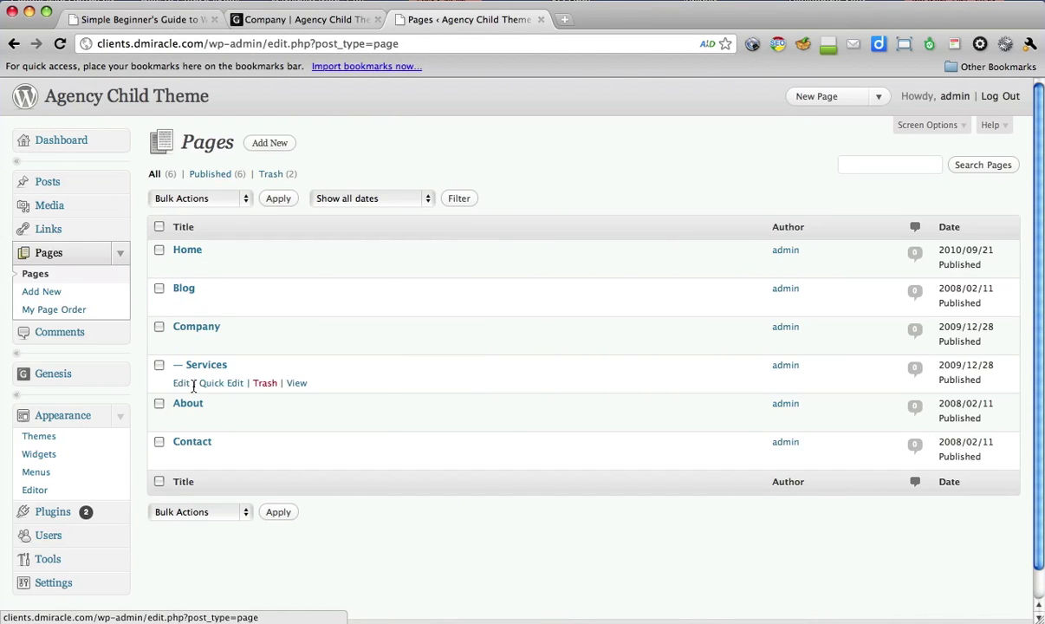
- Compare the live site's navigation links with the entries in the admin pages list
left_click(291, 19)
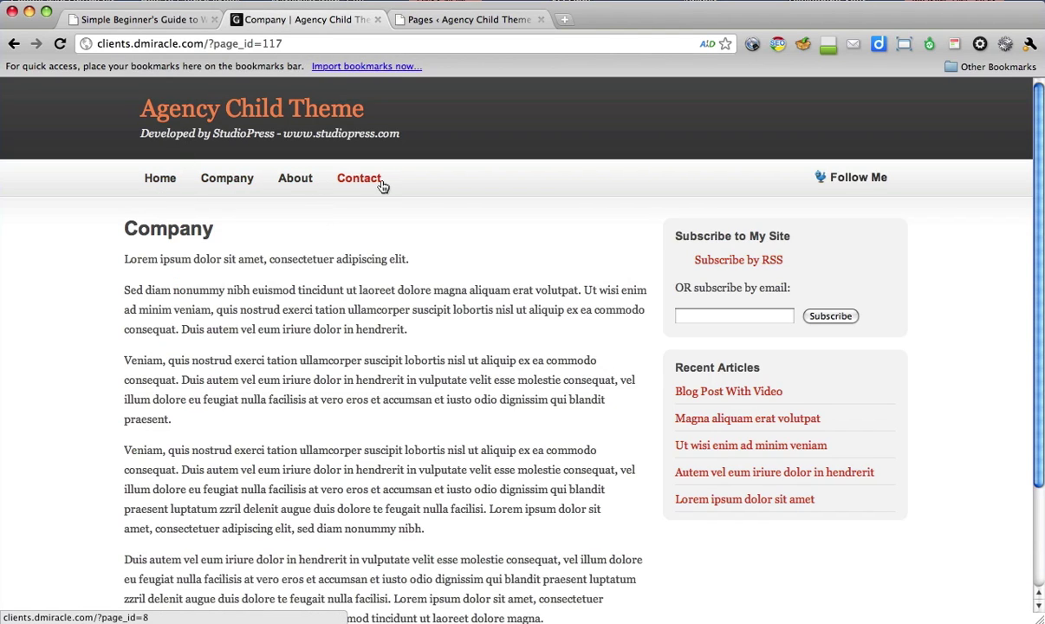
mouse_move(227, 179)
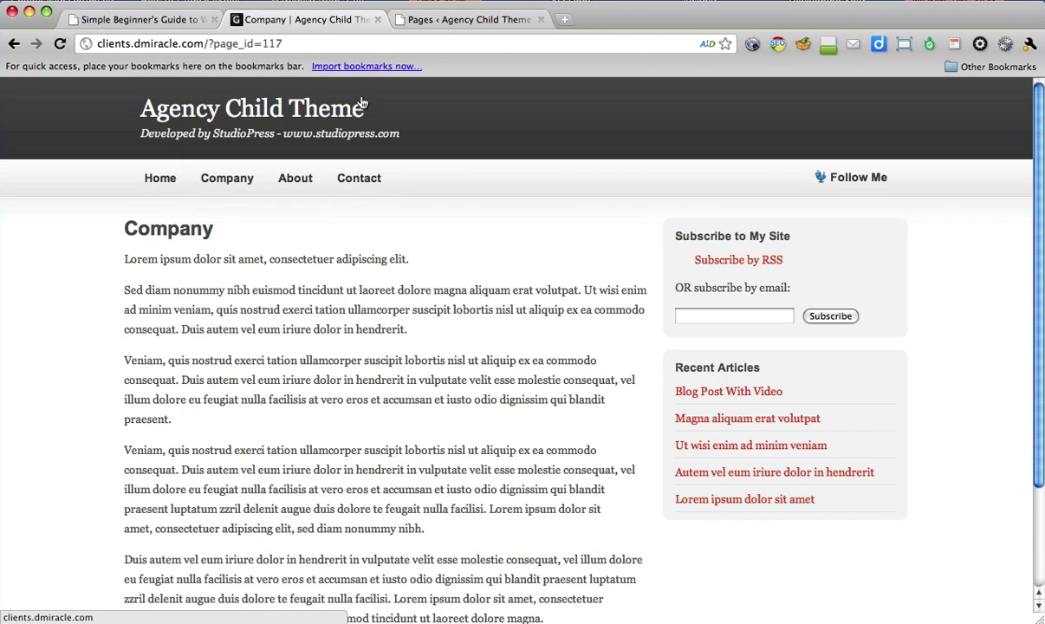
left_click(414, 20)
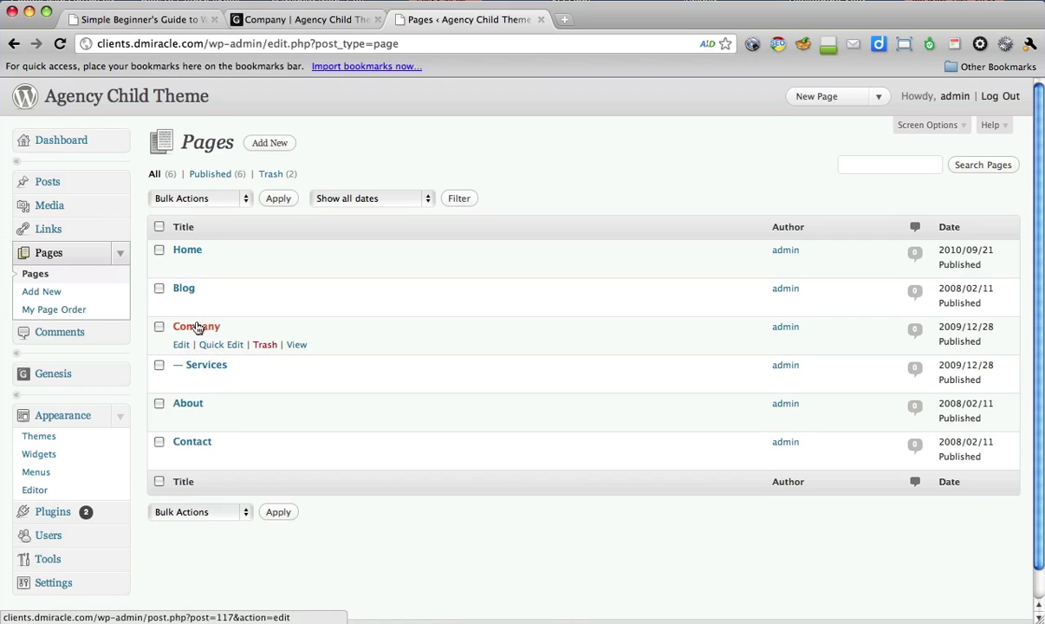
- Open the Company page for editing and examine its title and body text
left_click(180, 345)
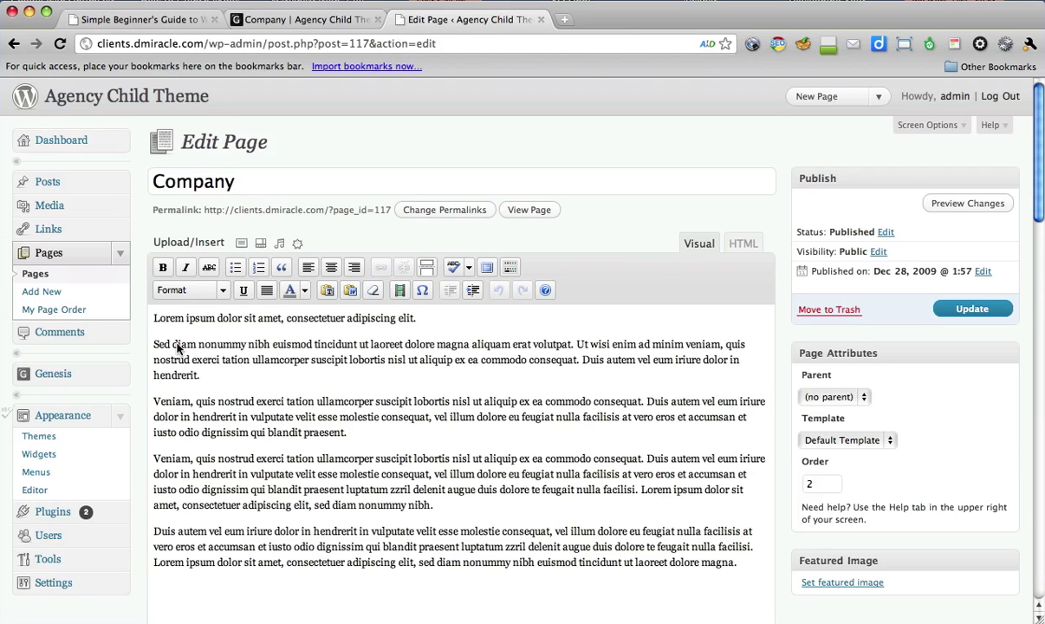
double_click(219, 183)
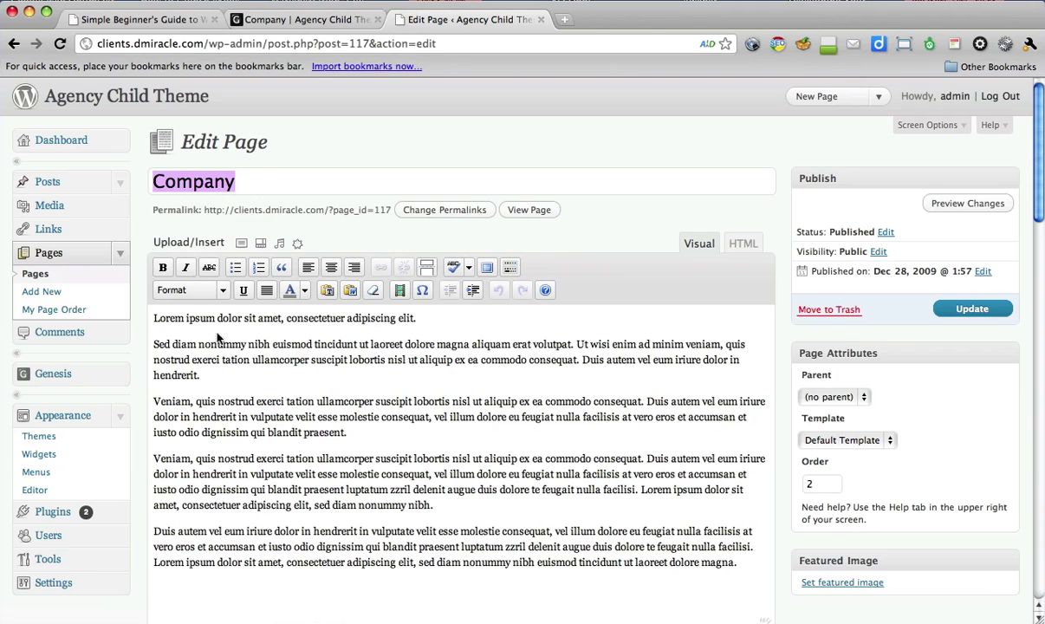
left_click_drag(161, 305, 433, 503)
left_click(260, 365)
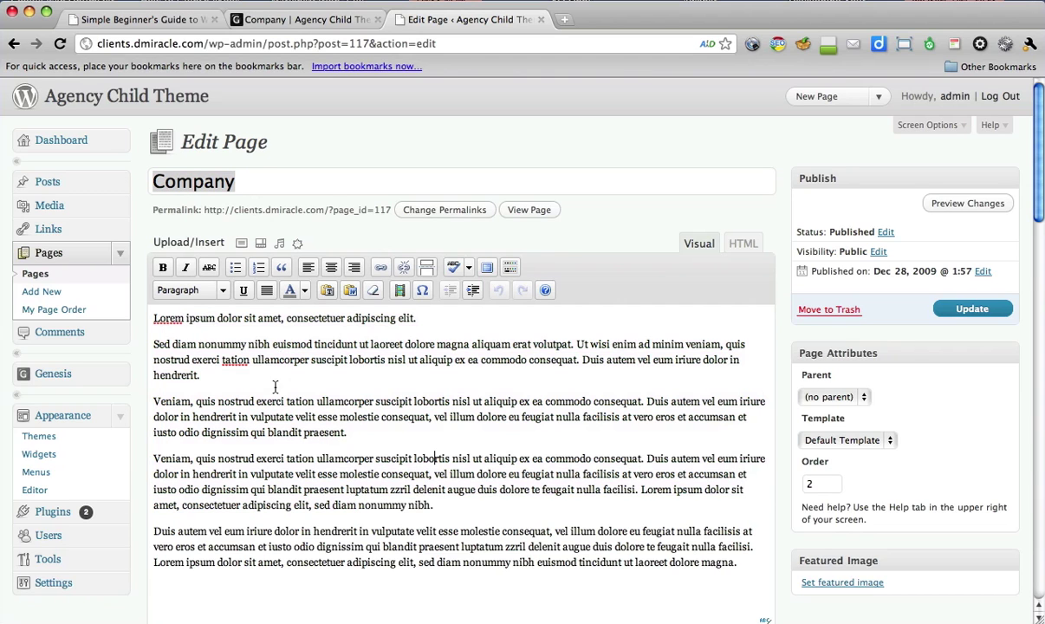
left_click_drag(154, 318, 349, 462)
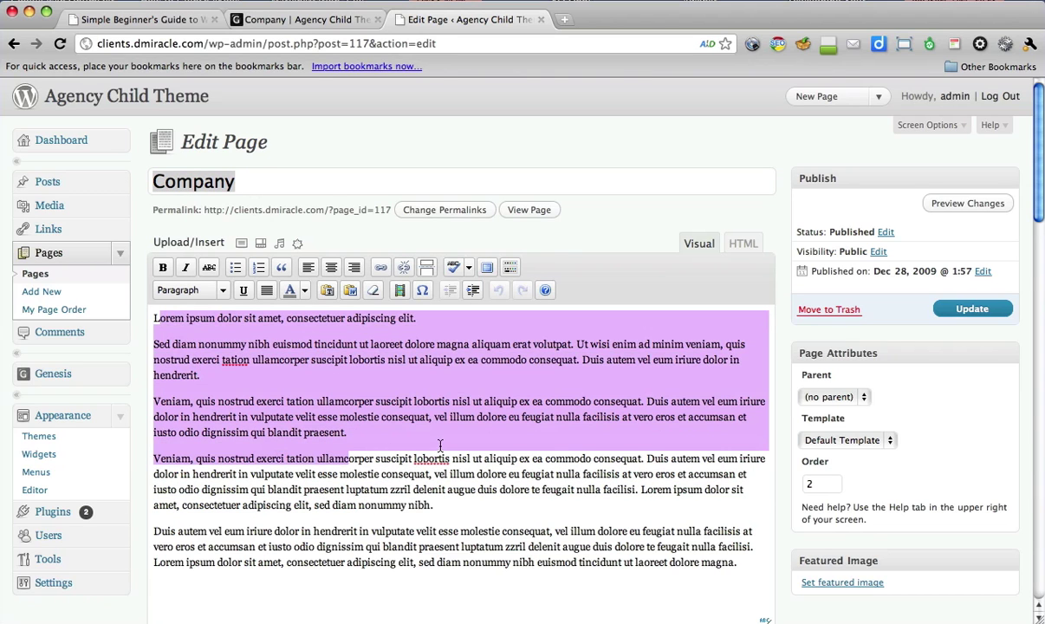
- Compare the live Company page with the same content in the page editor
left_click(293, 21)
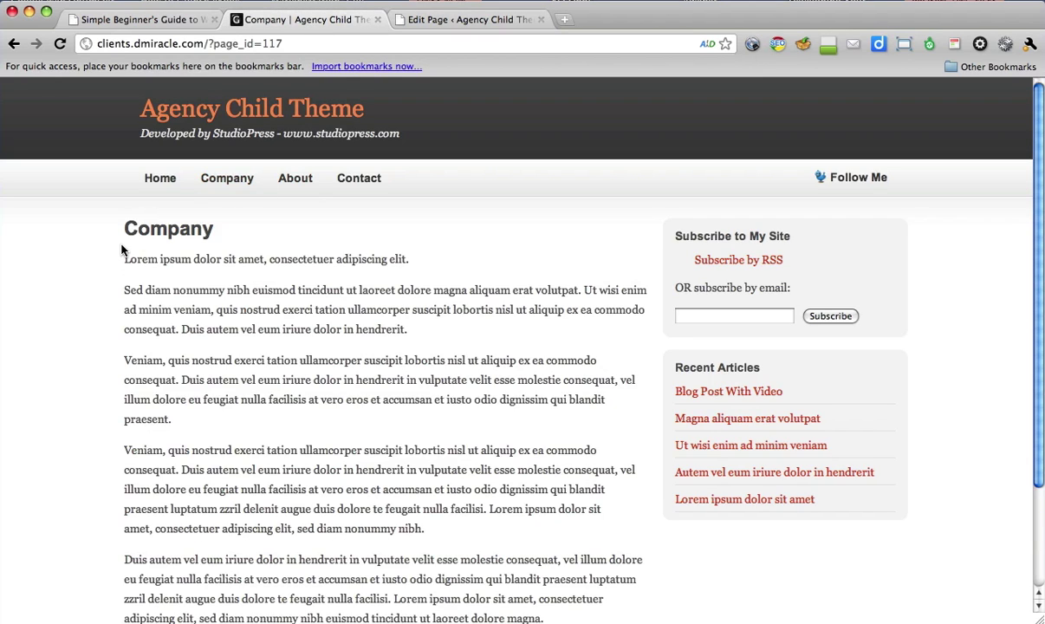
left_click_drag(118, 239, 303, 460)
left_click(302, 460)
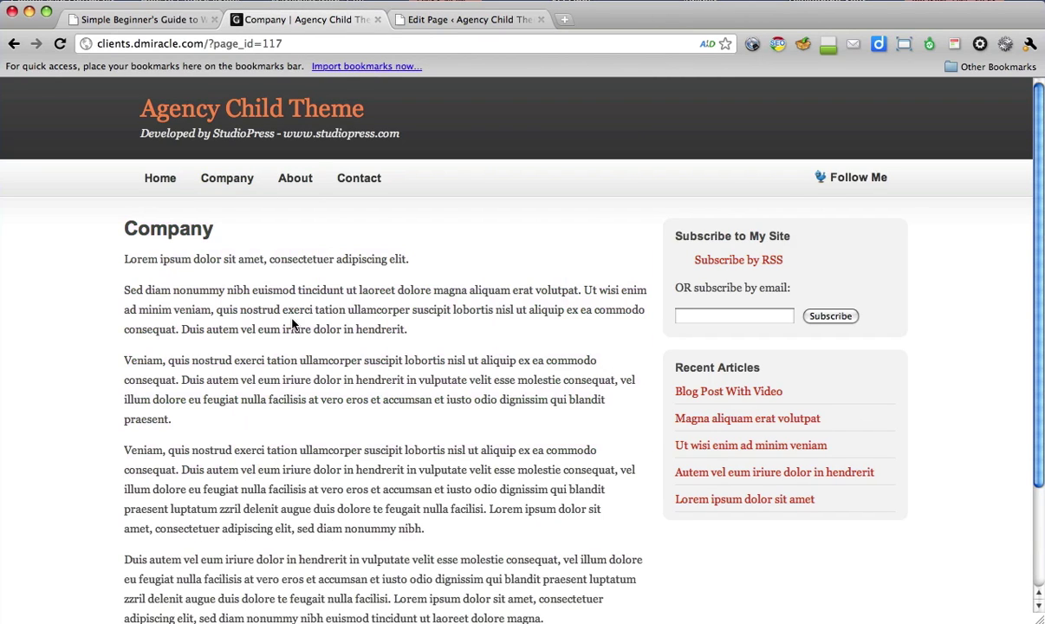
left_click(430, 19)
left_click(376, 371)
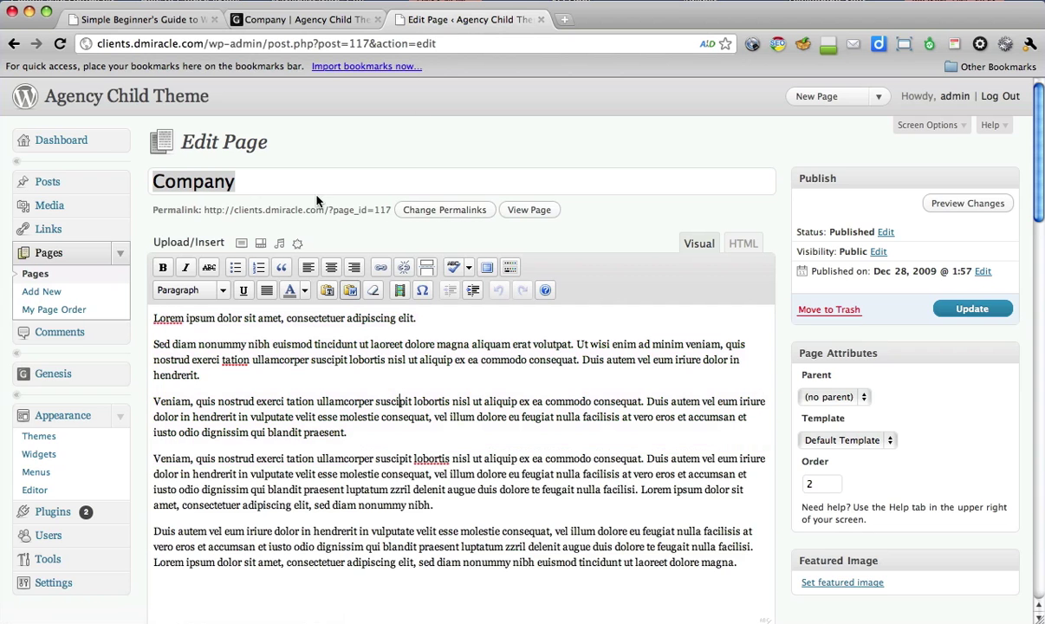
left_click(297, 19)
left_click(427, 19)
left_click(321, 26)
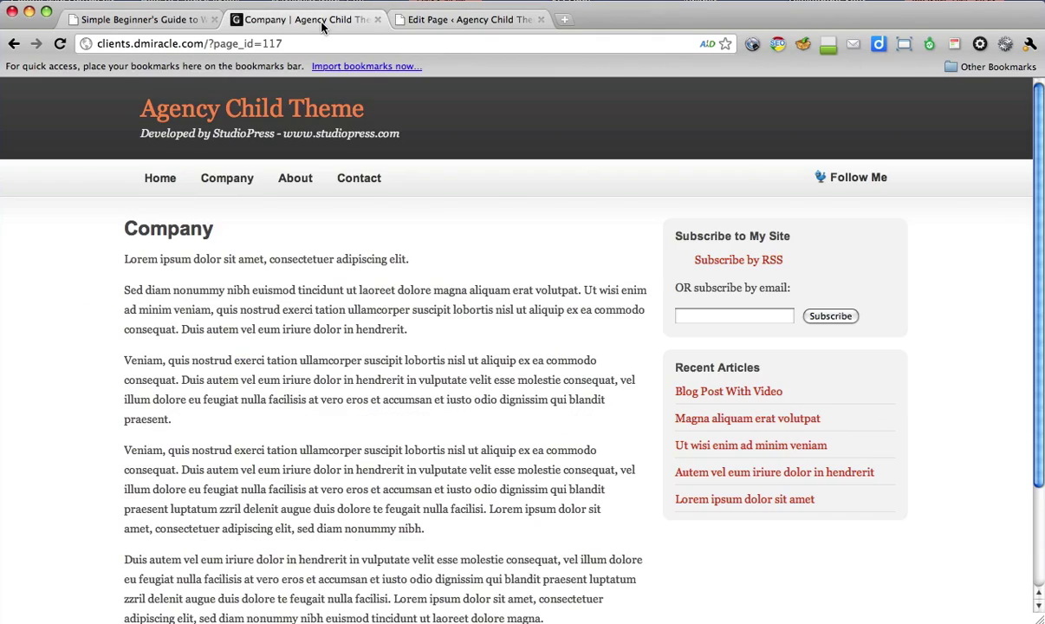
left_click(426, 19)
left_click(301, 21)
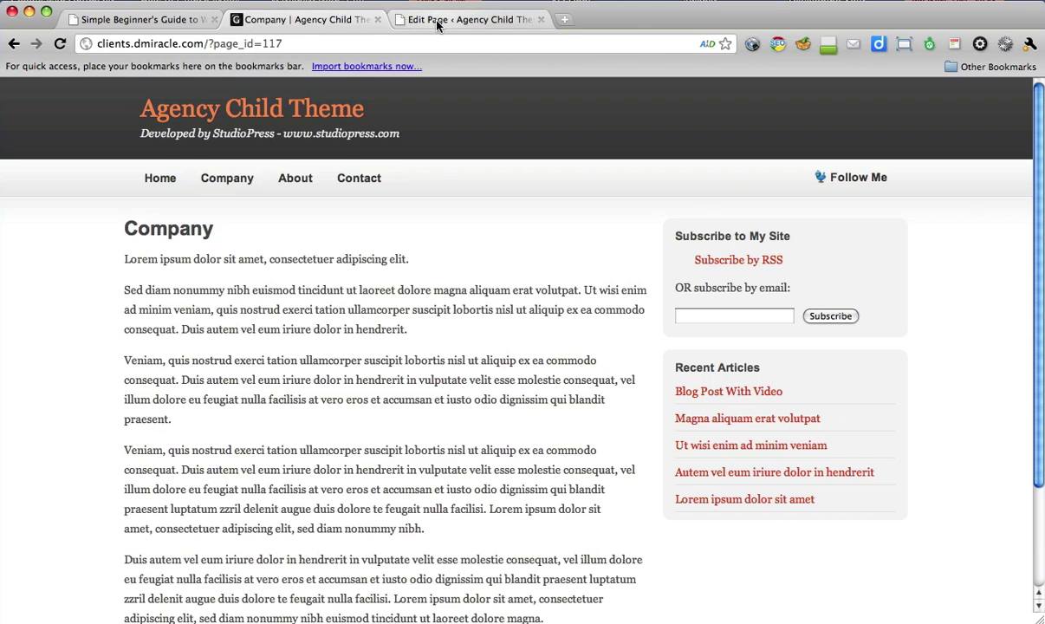
left_click(438, 19)
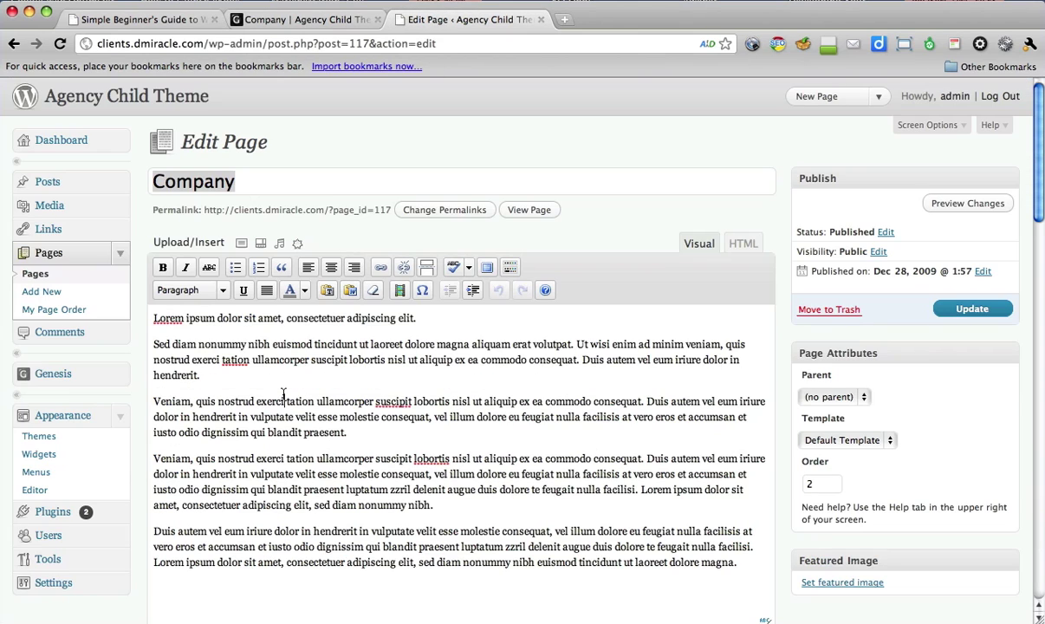
- Format the first line, "Lorem ipsum dolor sit amet, consectetuer adipiscing elit.", as Heading 3
left_click(281, 355)
left_click_drag(420, 319, 138, 324)
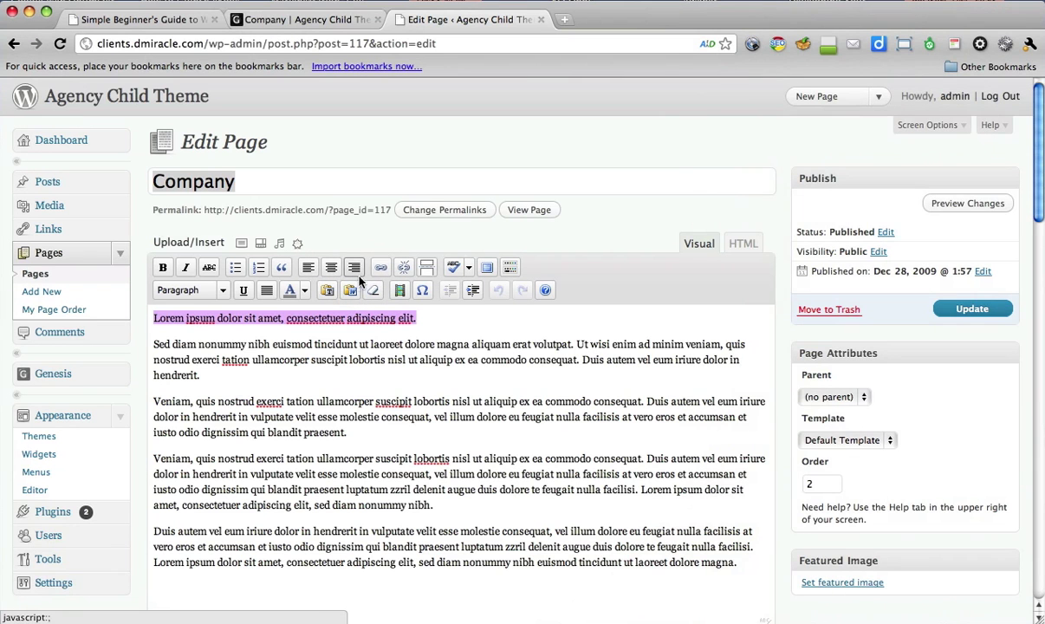
left_click(421, 319)
left_click_drag(389, 322, 154, 319)
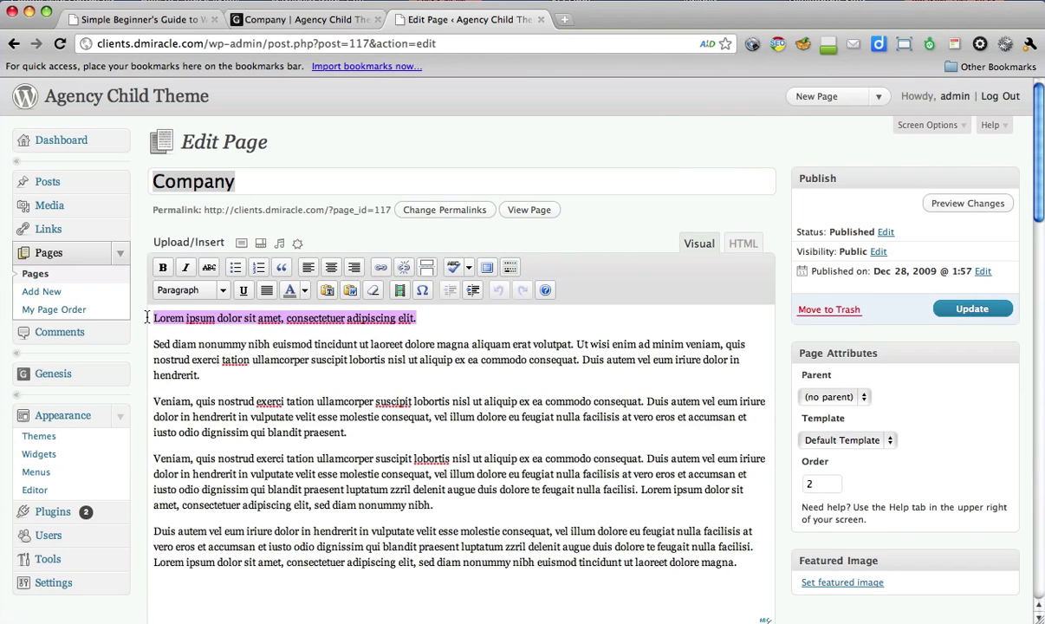
left_click(222, 293)
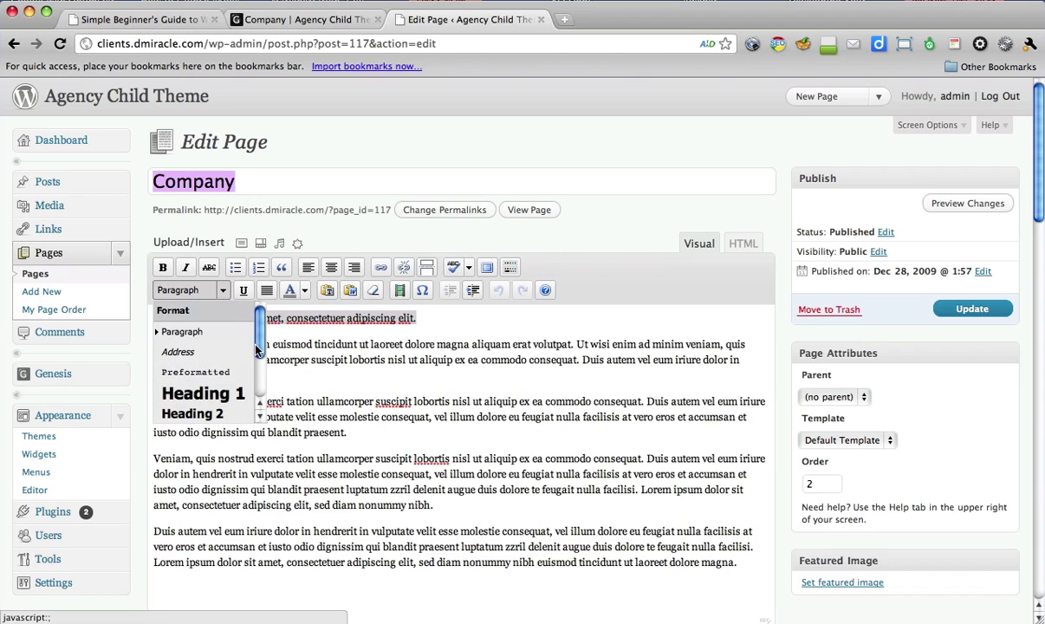
left_click_drag(258, 326, 255, 379)
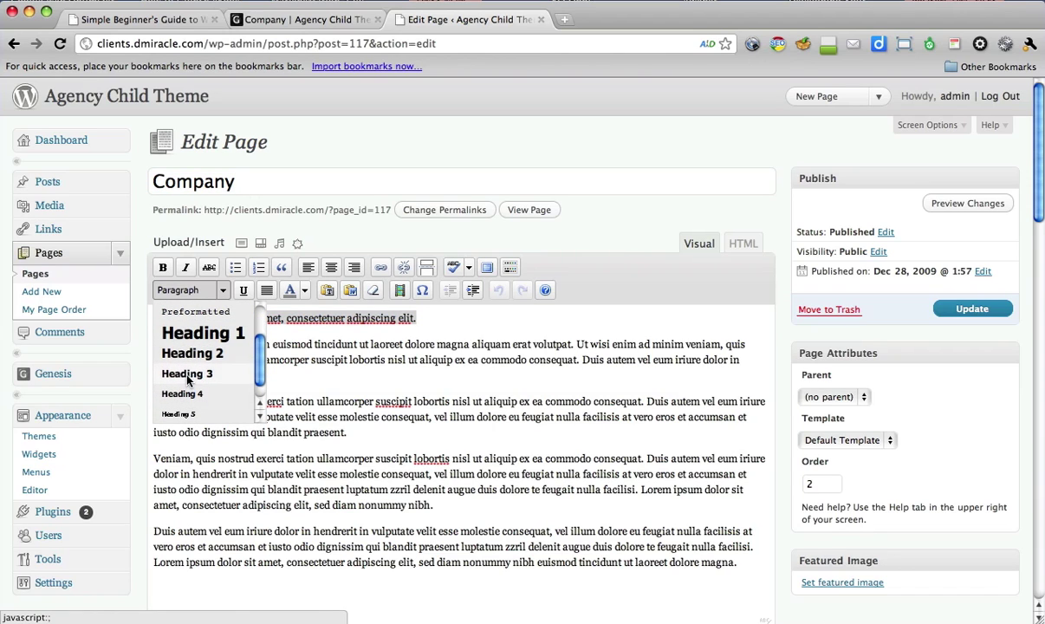
left_click(187, 378)
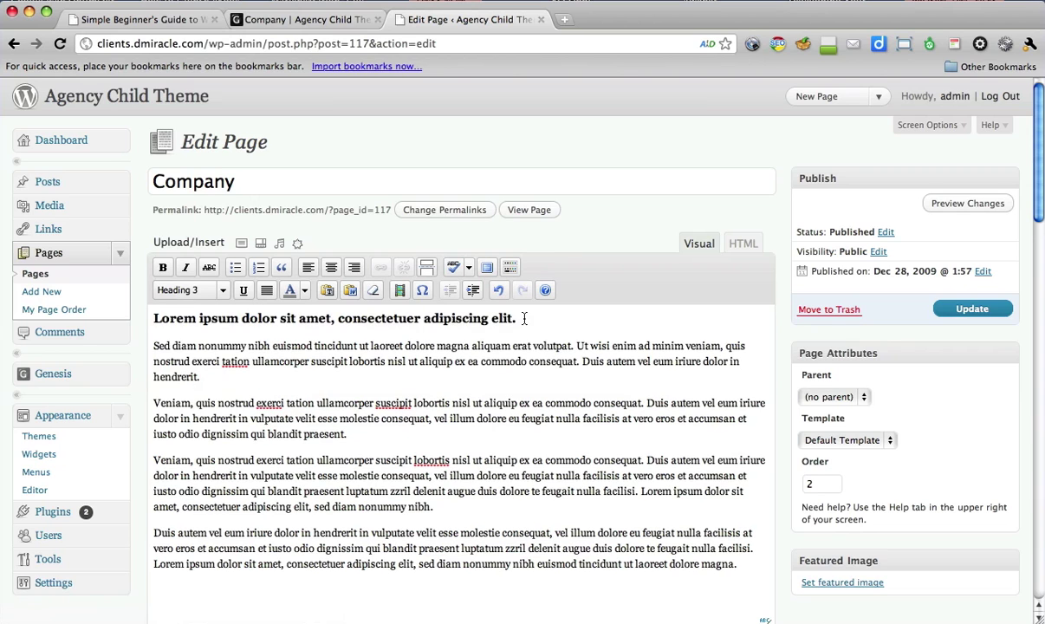
left_click_drag(524, 318, 138, 320)
left_click(248, 361)
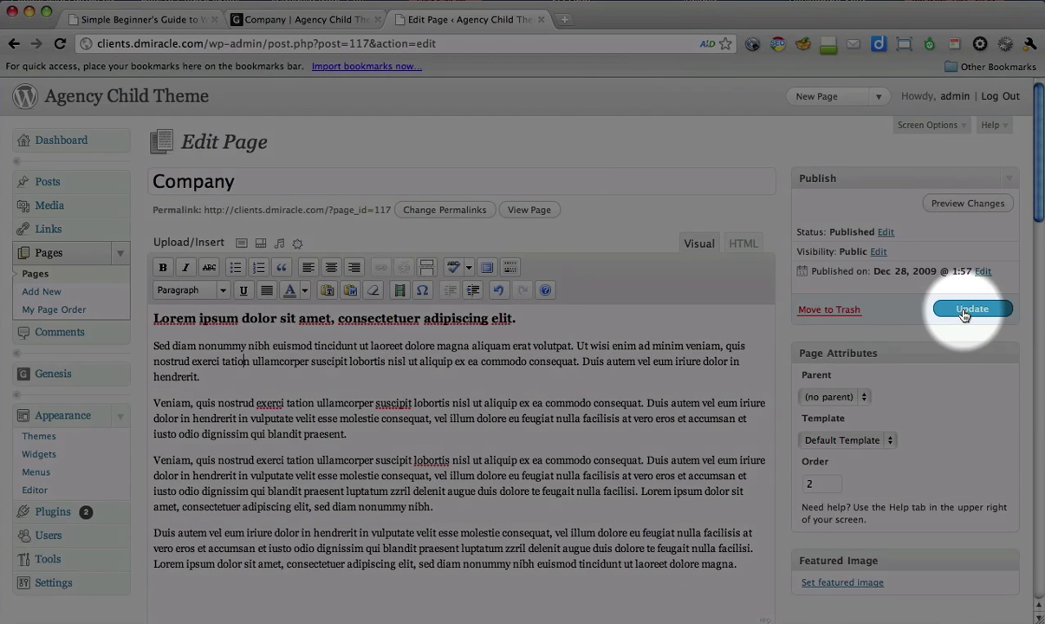
- Update the Company page and reload its live version to check the heading formatting
left_click(964, 314)
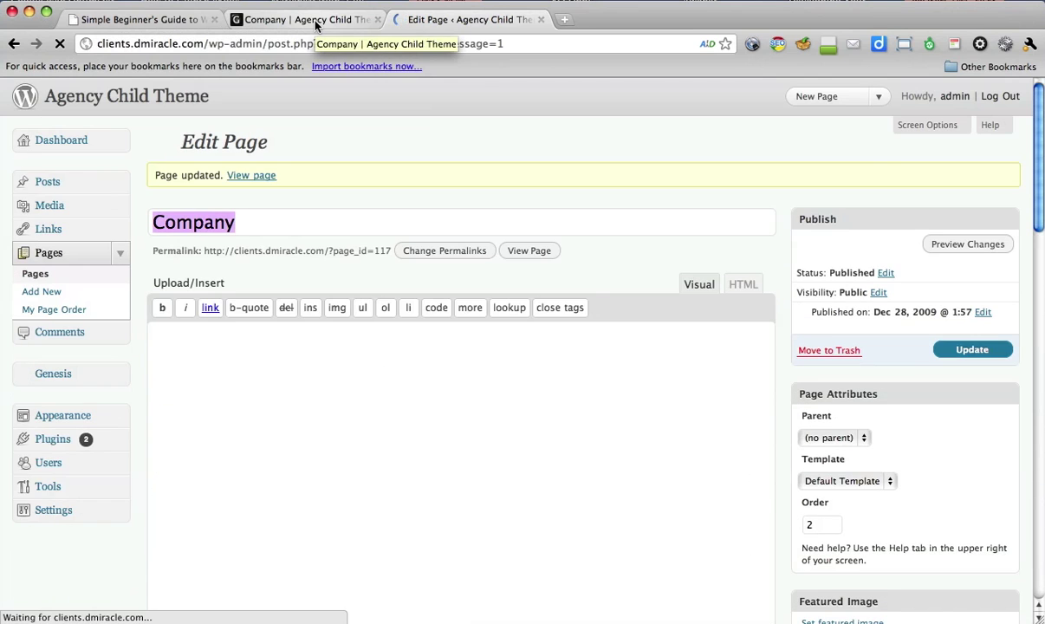
left_click(299, 21)
left_click(60, 44)
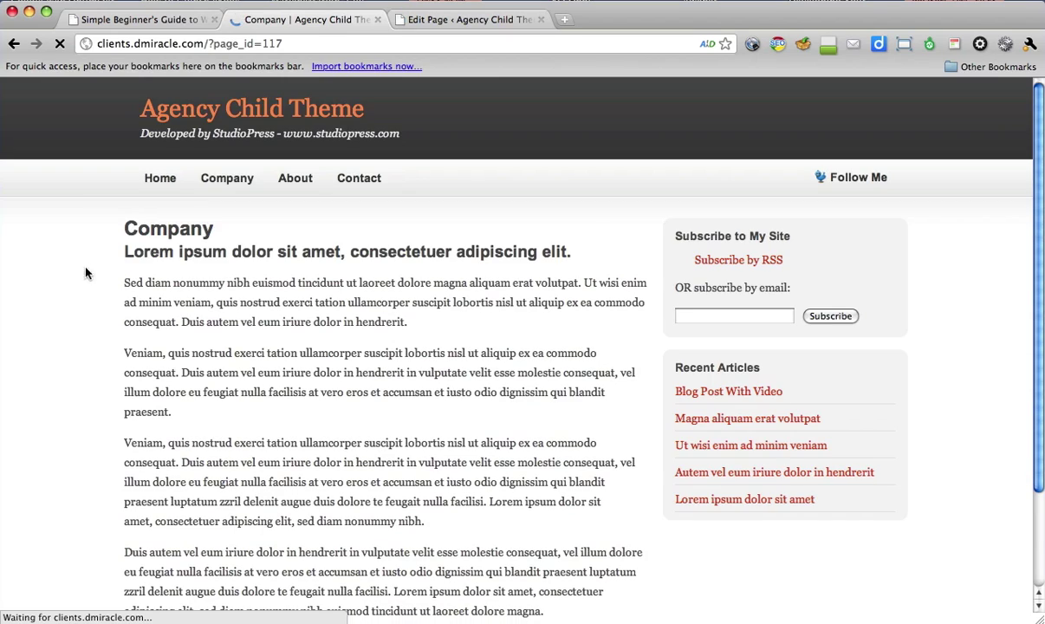
mouse_move(121, 252)
left_mouse_down()
mouse_move(571, 253)
mouse_move(312, 263)
mouse_move(121, 254)
left_mouse_up()
left_click(579, 258)
left_click(78, 261)
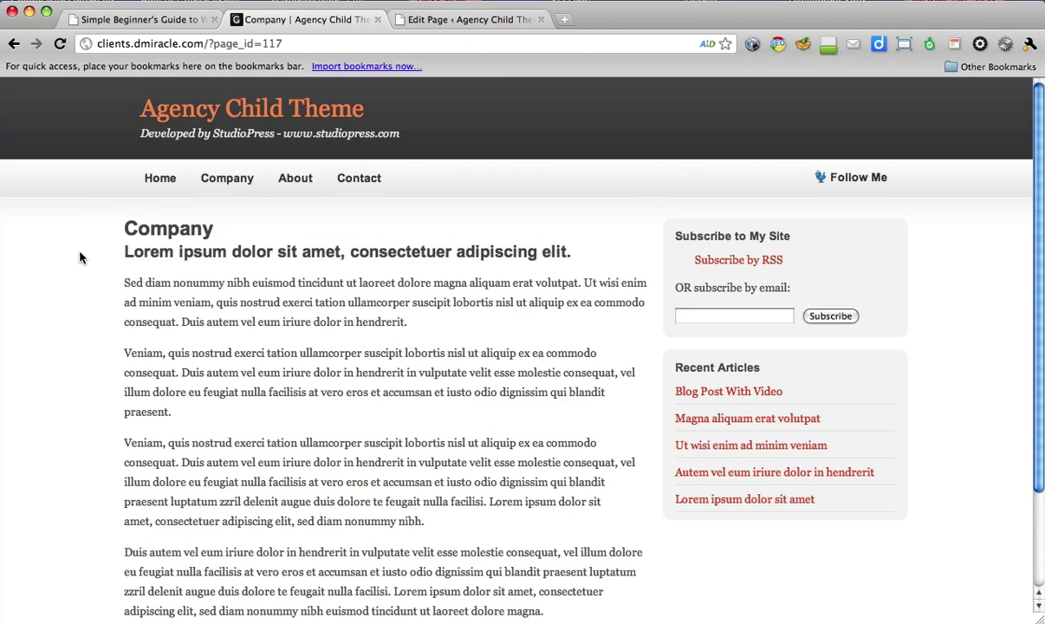
- In the editor, make "Sed diam nonummy nibh euismod tincidunt ut laoreet" bold and "Ut wisi enim ad minim veniam" italic
left_click(451, 21)
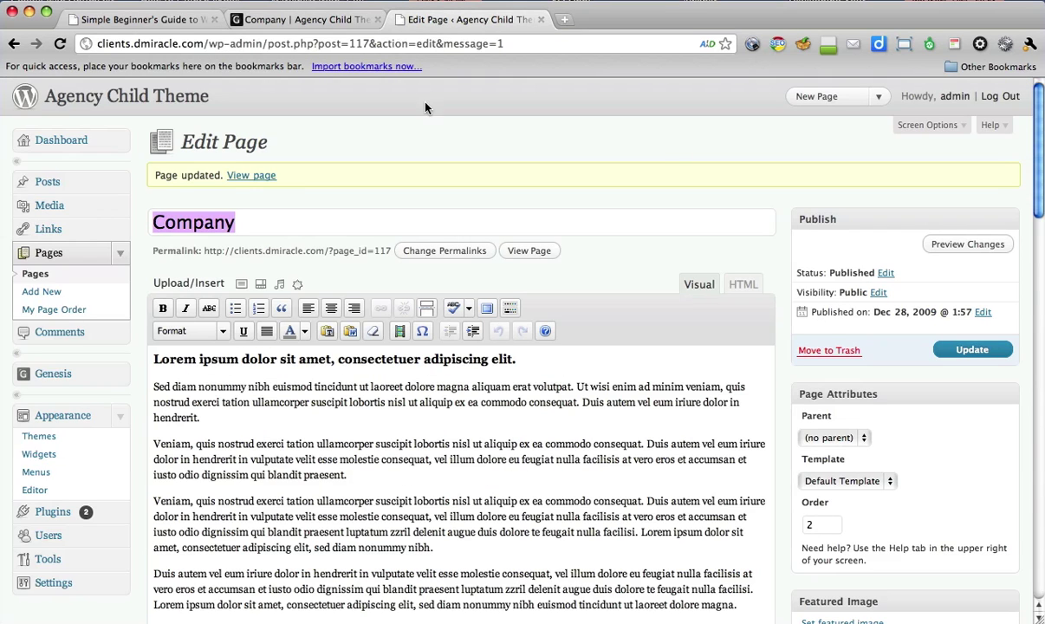
left_click_drag(156, 387, 403, 394)
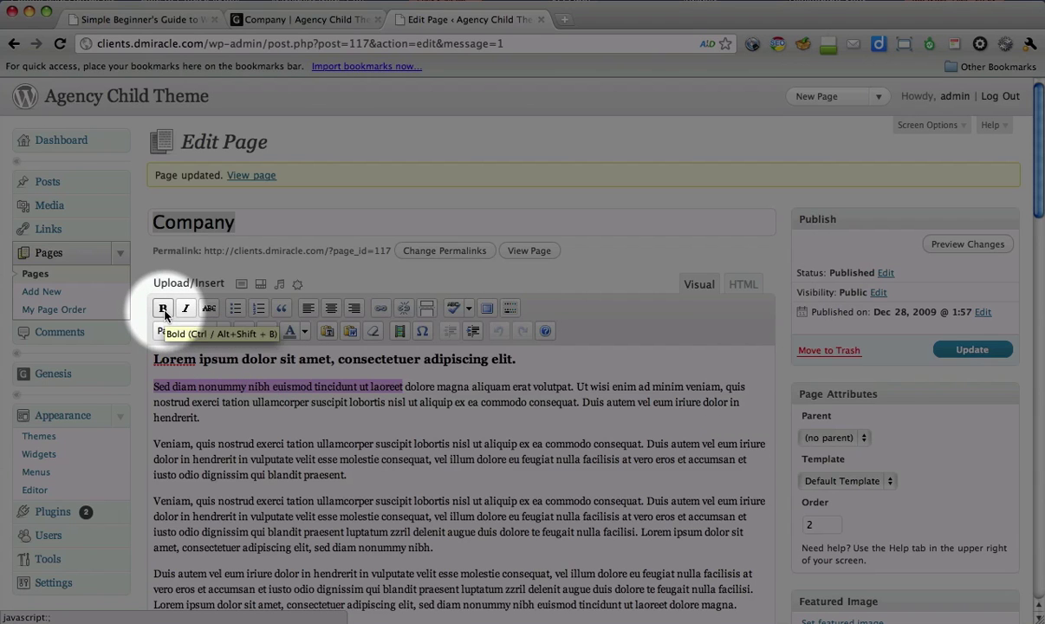
left_click(163, 308)
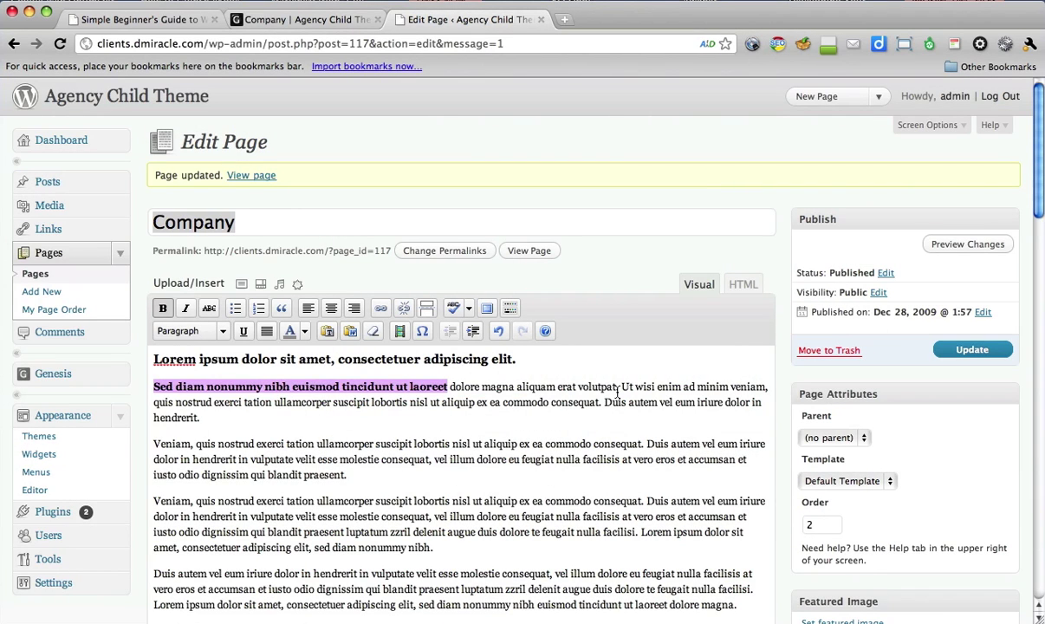
left_click_drag(621, 387, 768, 390)
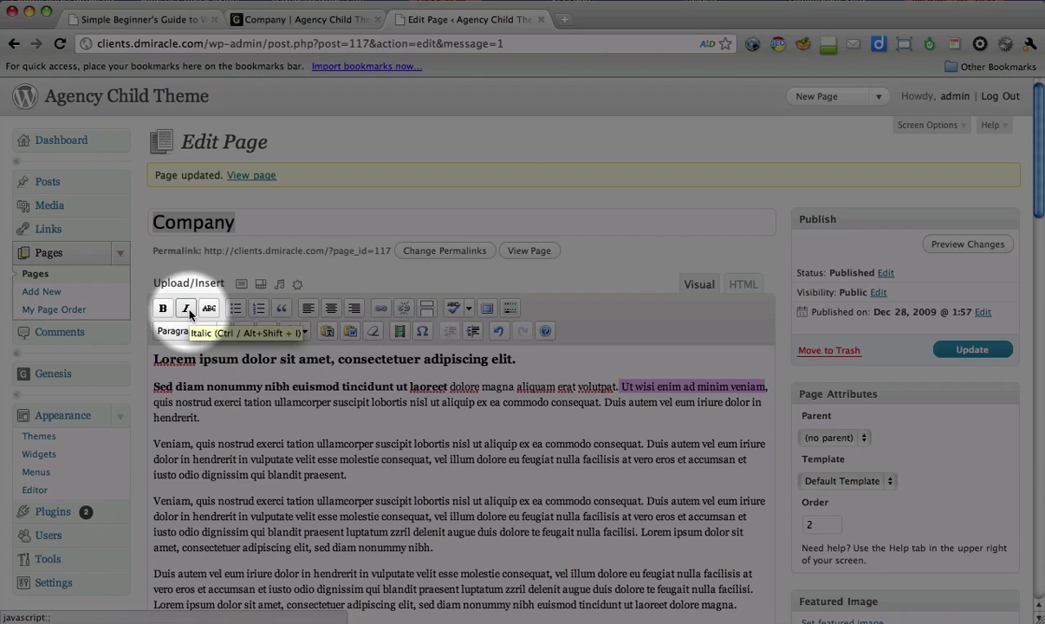
left_click(187, 309)
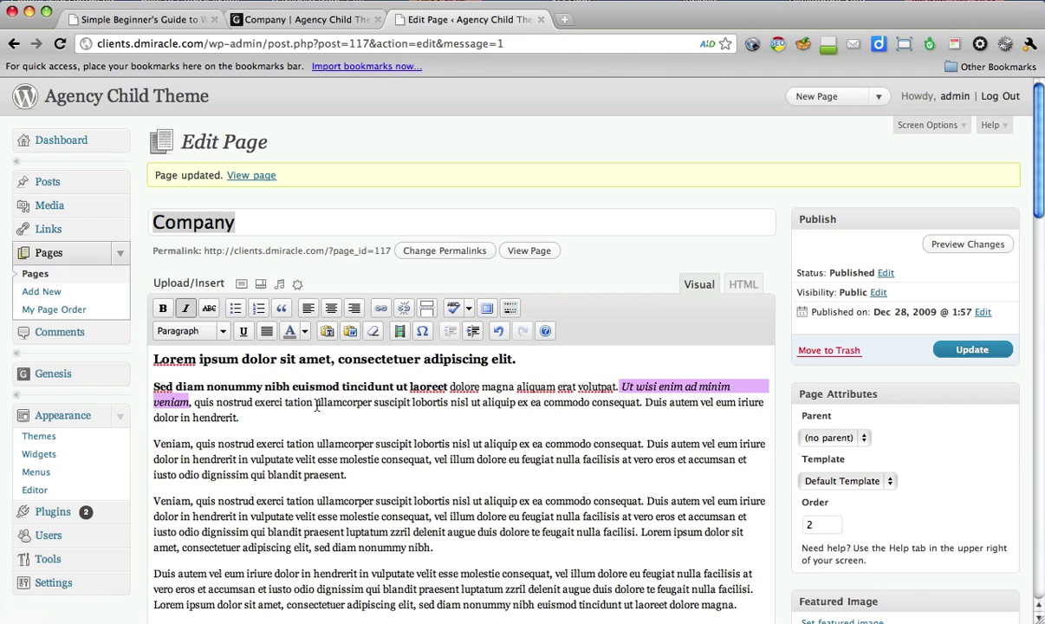
- Make "ullamcorper suscipit lobortis nisl ut aliquip" in the second paragraph both bold and italic
left_click_drag(315, 404, 390, 407)
left_click_drag(506, 412, 517, 412)
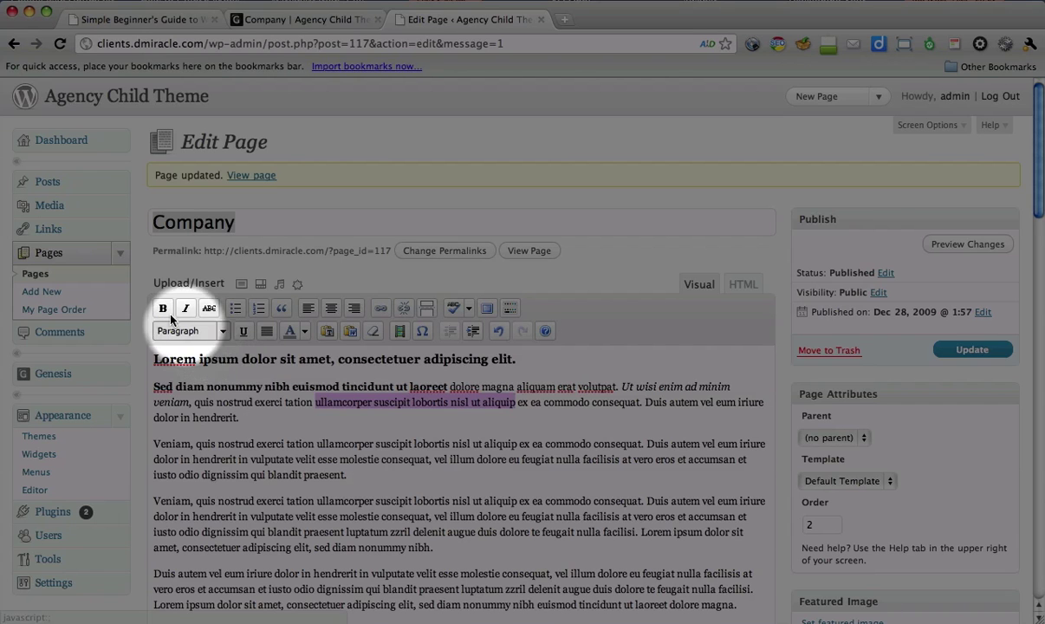
left_click(163, 309)
left_click(185, 308)
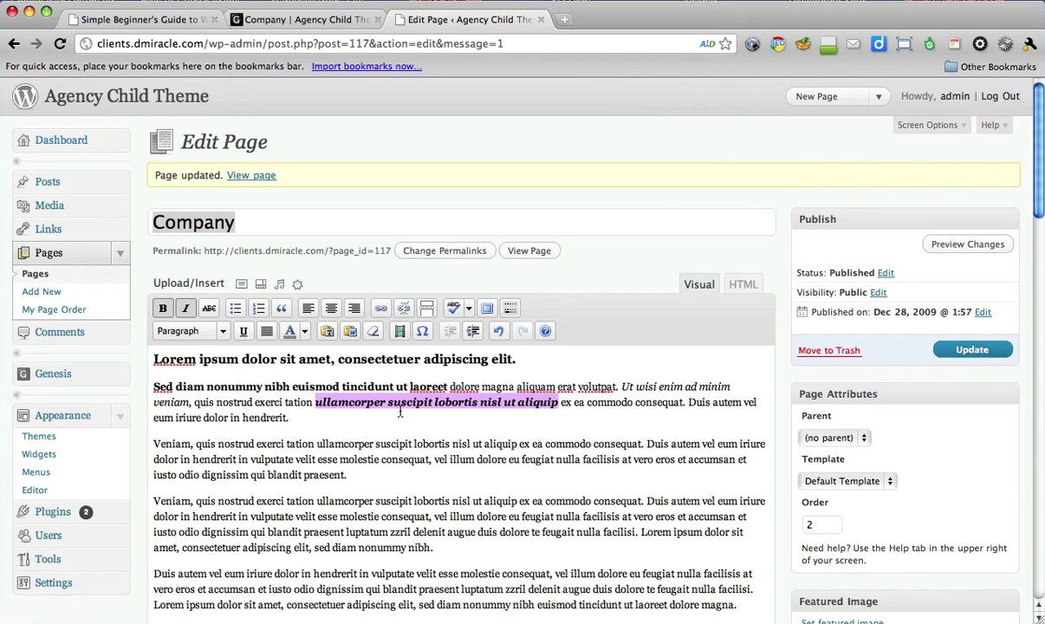
left_click(344, 409)
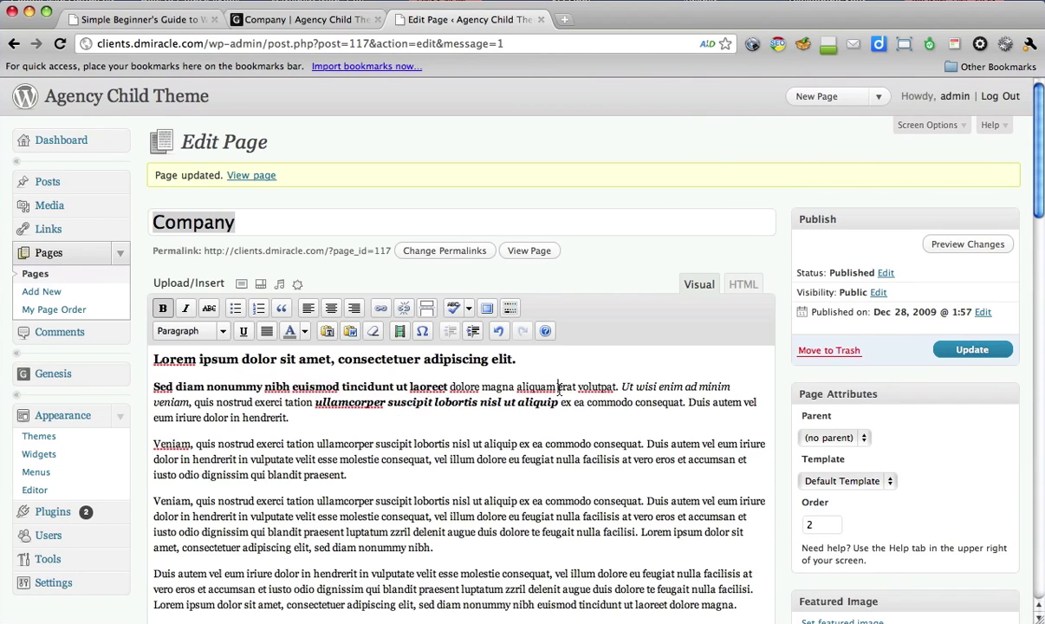
left_click_drag(623, 386, 706, 387)
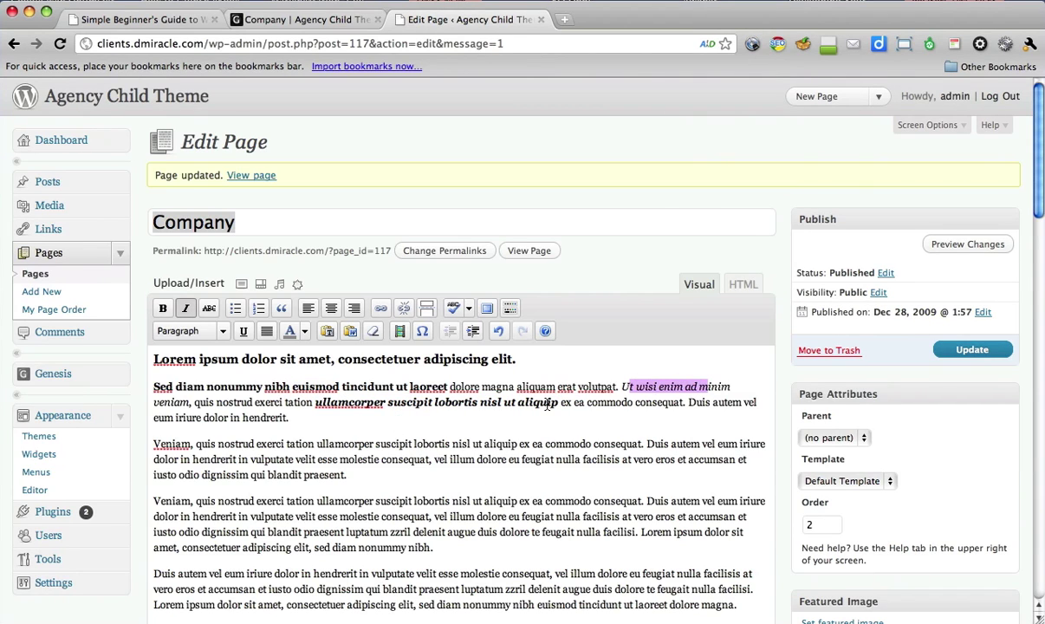
left_click_drag(558, 404, 388, 403)
key("ctrl+u")
left_click(379, 404)
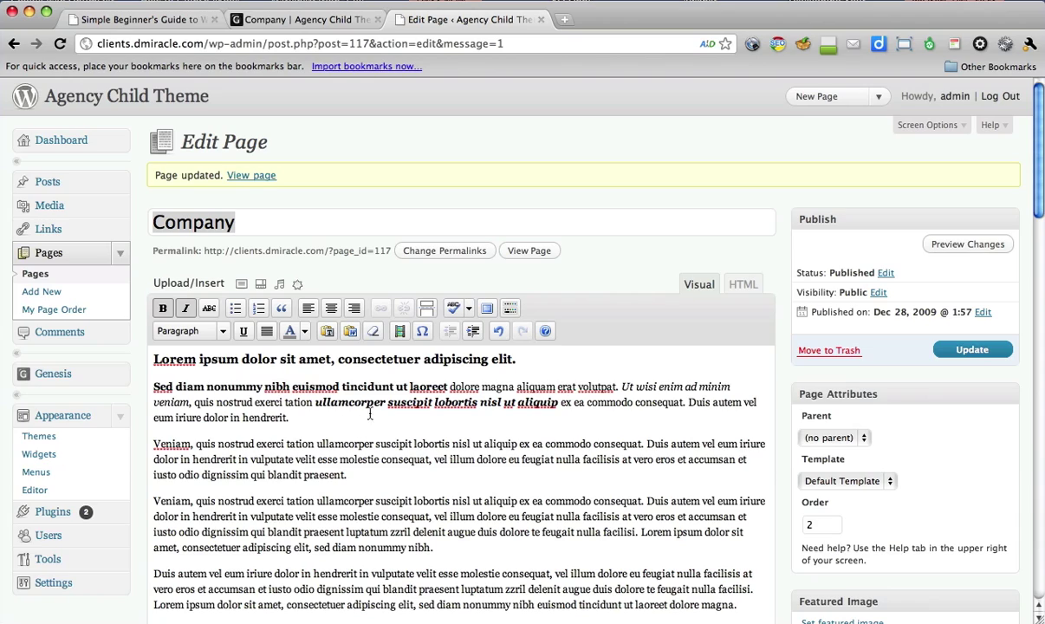
- Update the Company page and reload its live version to check the bold, italic and bold-italic phrases
left_click(944, 349)
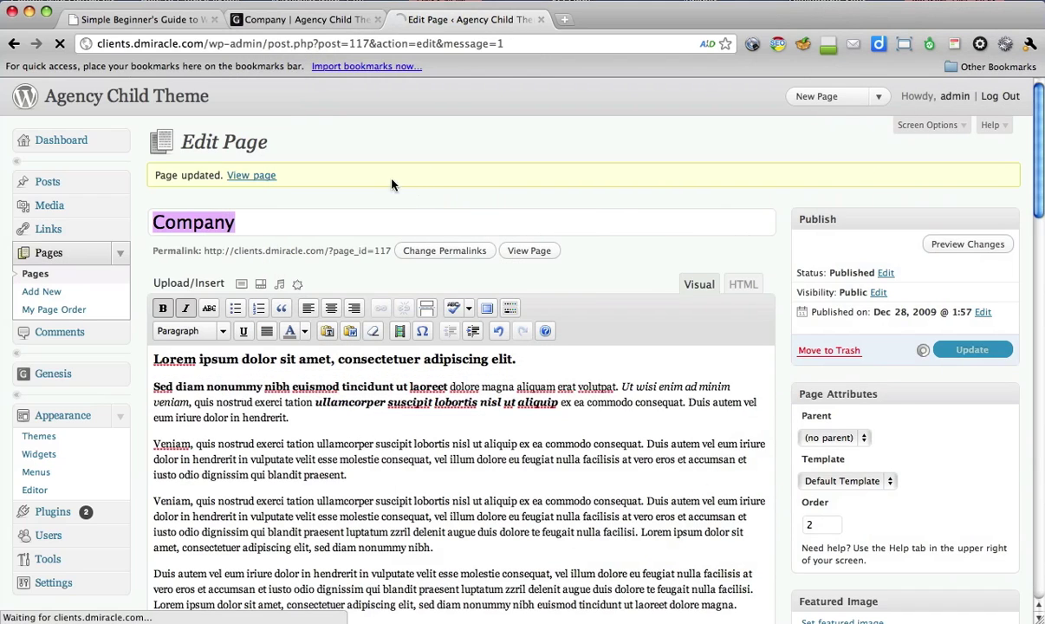
left_click(298, 26)
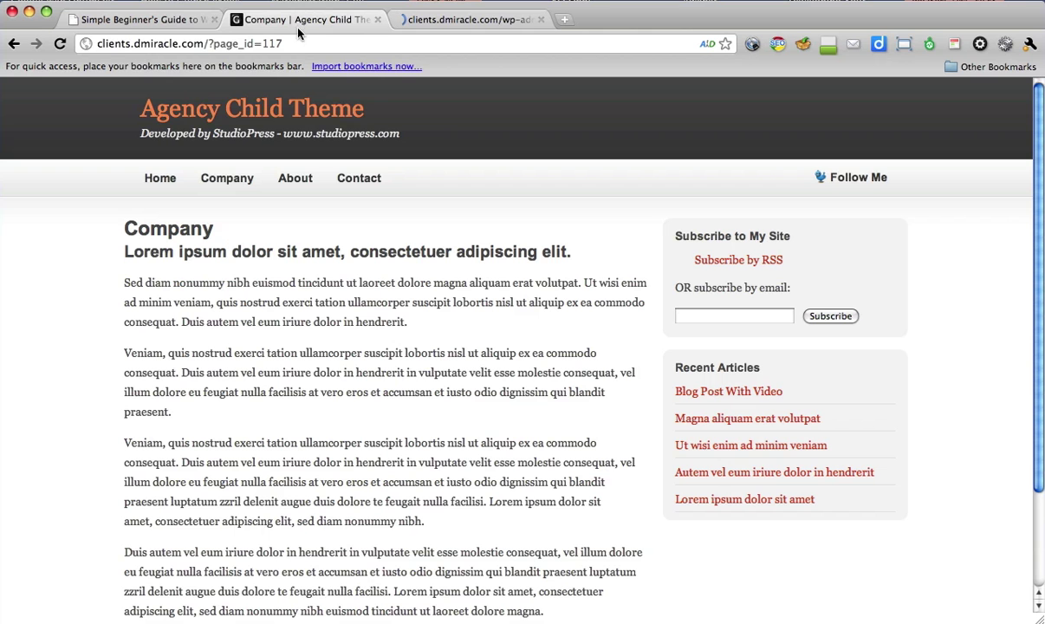
left_click(60, 44)
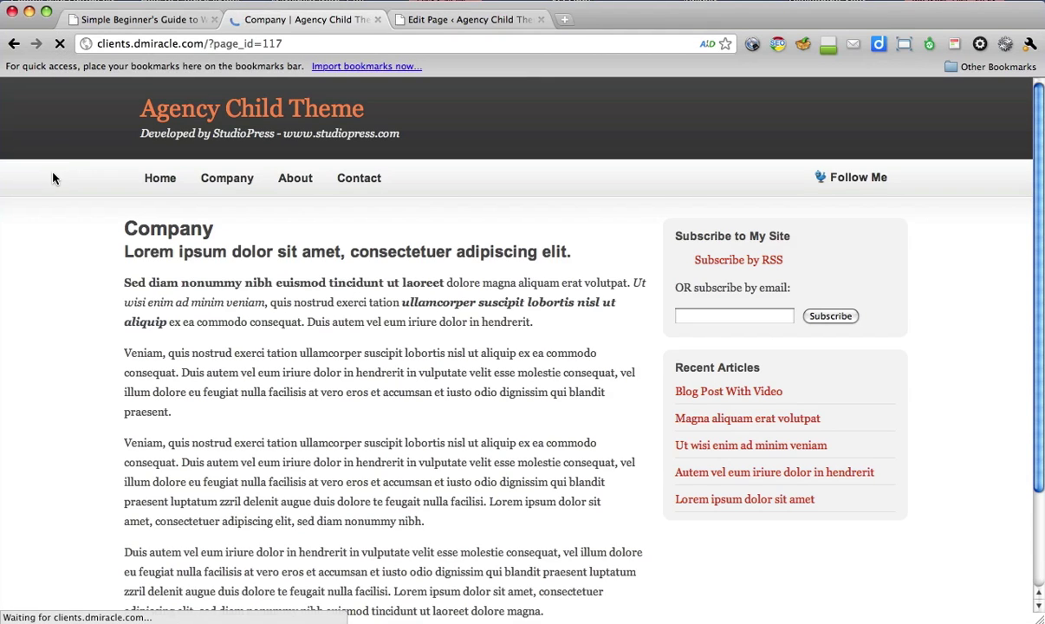
left_click_drag(125, 282, 271, 284)
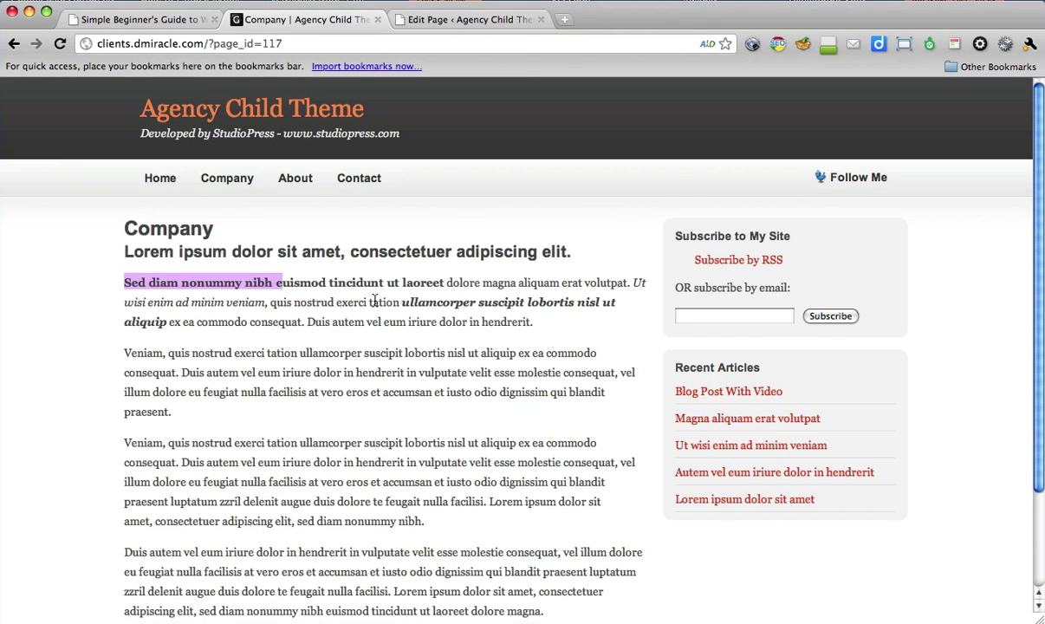
left_click_drag(160, 303, 246, 303)
left_click_drag(402, 303, 555, 303)
left_click(581, 386)
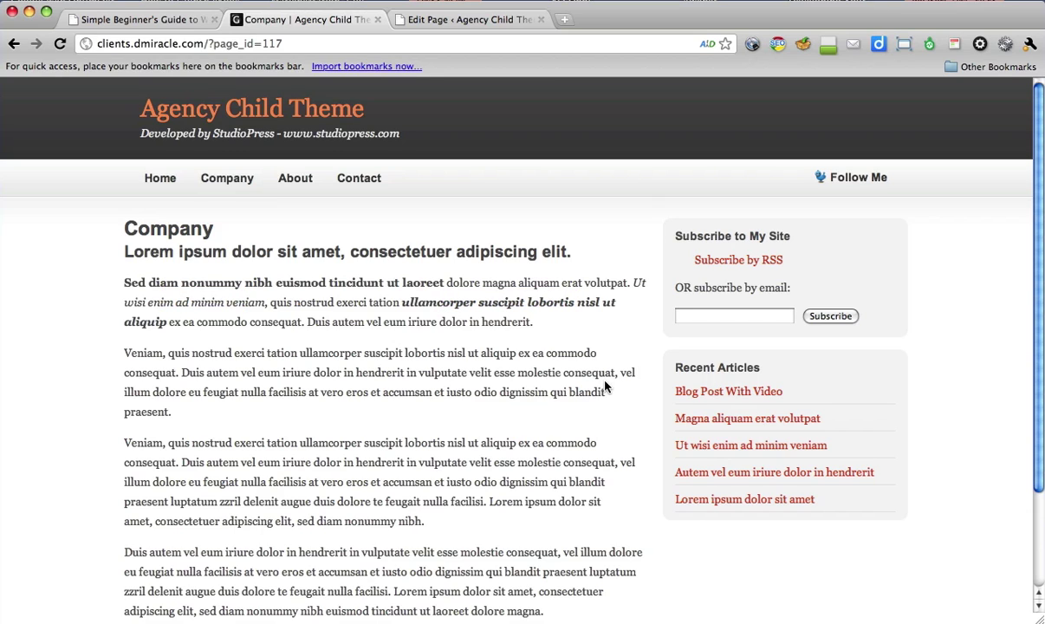
- Return to the page editor and turn the second paragraph starting with "Veniam, quis nostrud exerci tation" into an unordered list
left_click(426, 19)
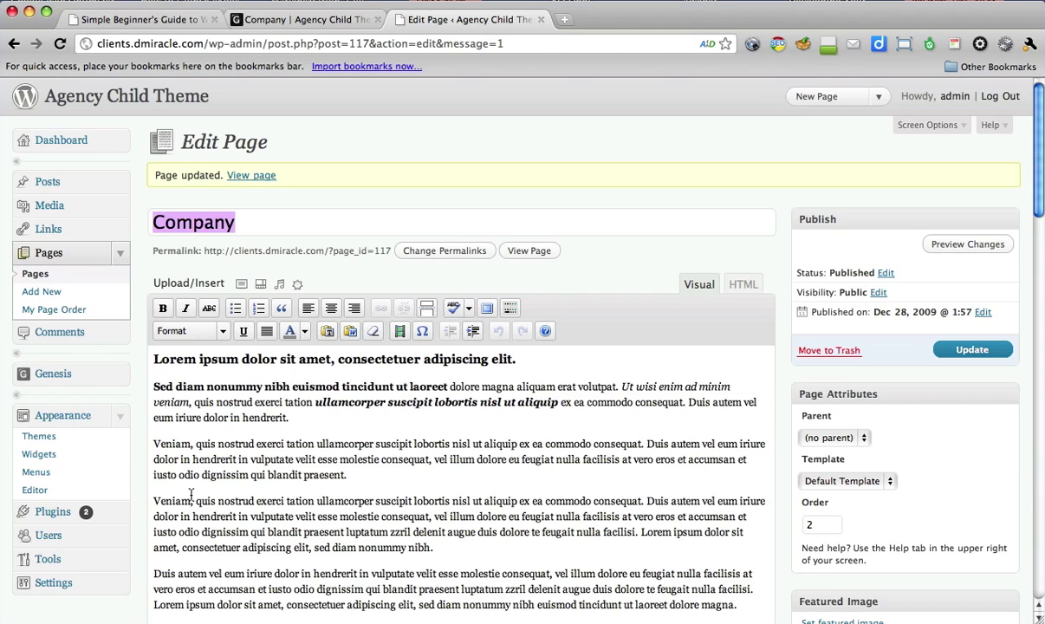
left_click(154, 443)
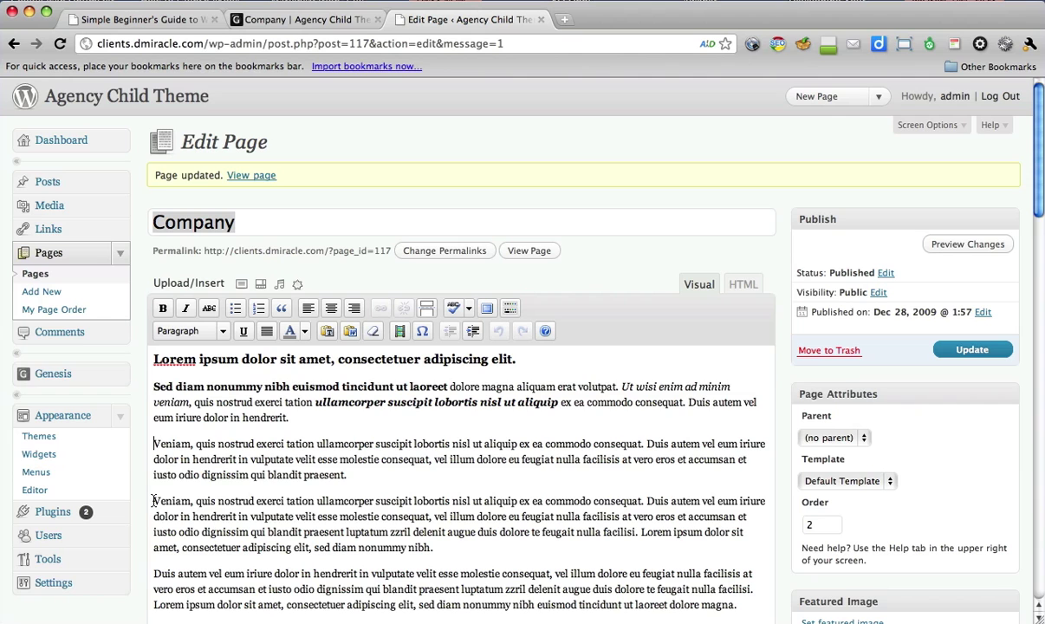
left_click_drag(153, 501, 457, 548)
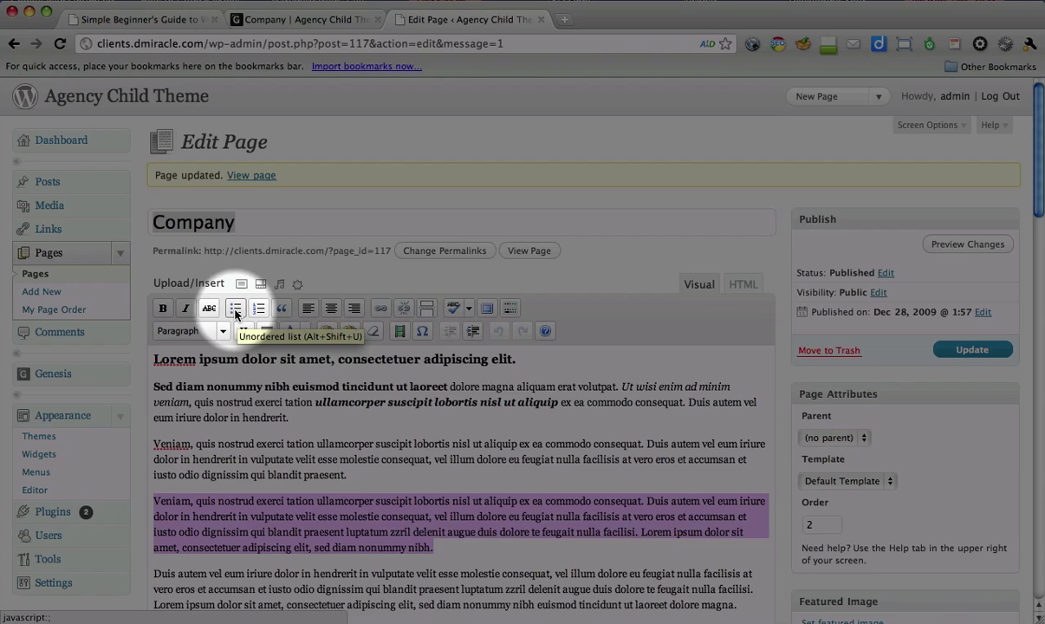
left_click(235, 309)
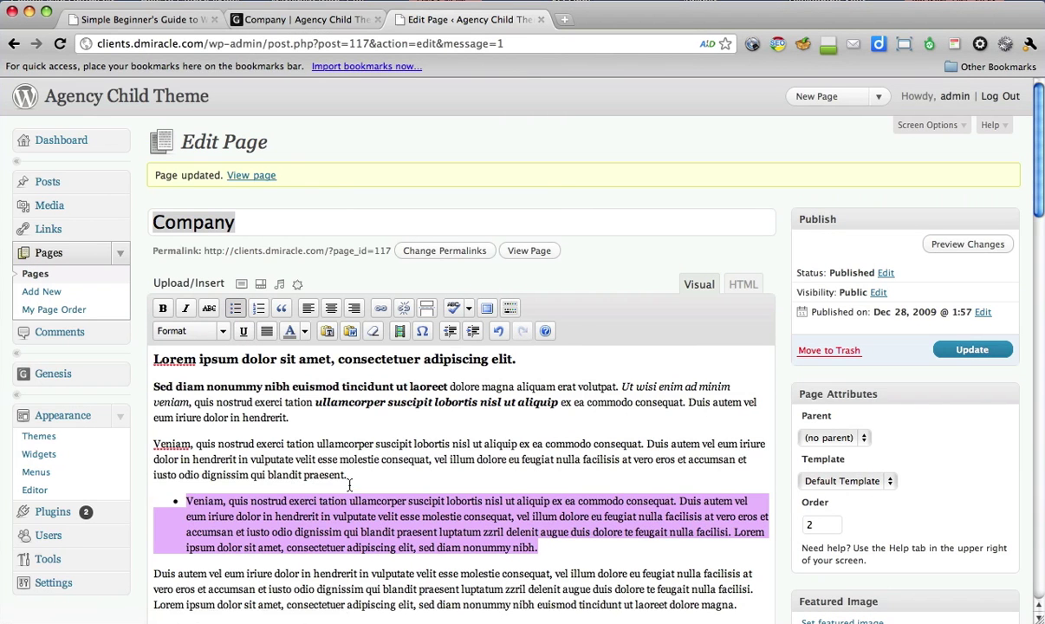
- Split the bulleted text into items before "ullamcorper", "ea commodo" and "hendrerit", and outdent the rest from "vel illum" out of the list
left_click(350, 502)
key("Return")
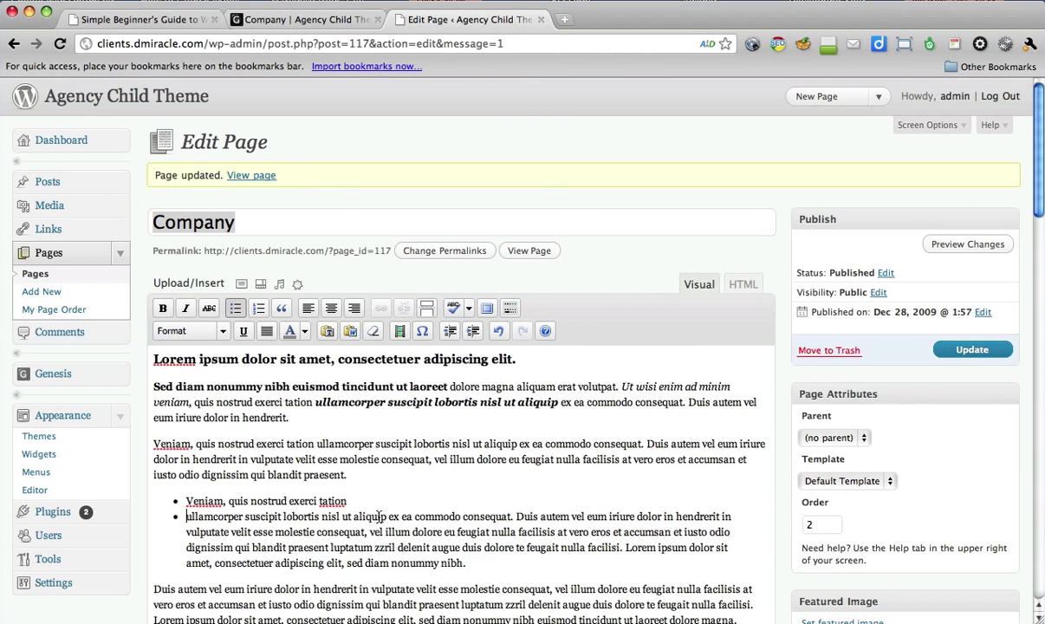
left_click(401, 517)
key("Return")
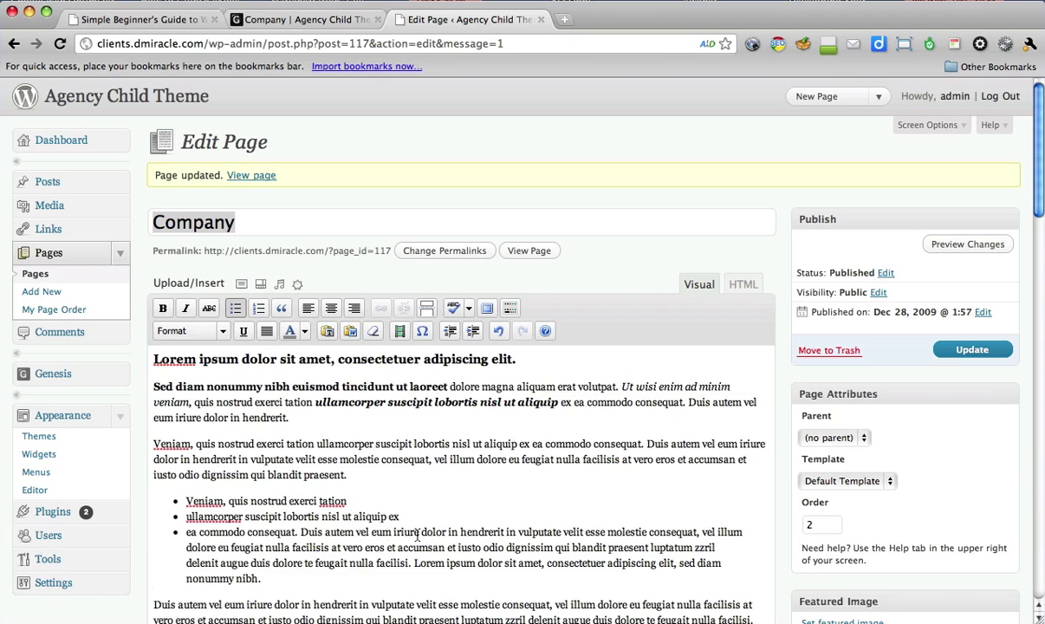
left_click(460, 532)
key("Return")
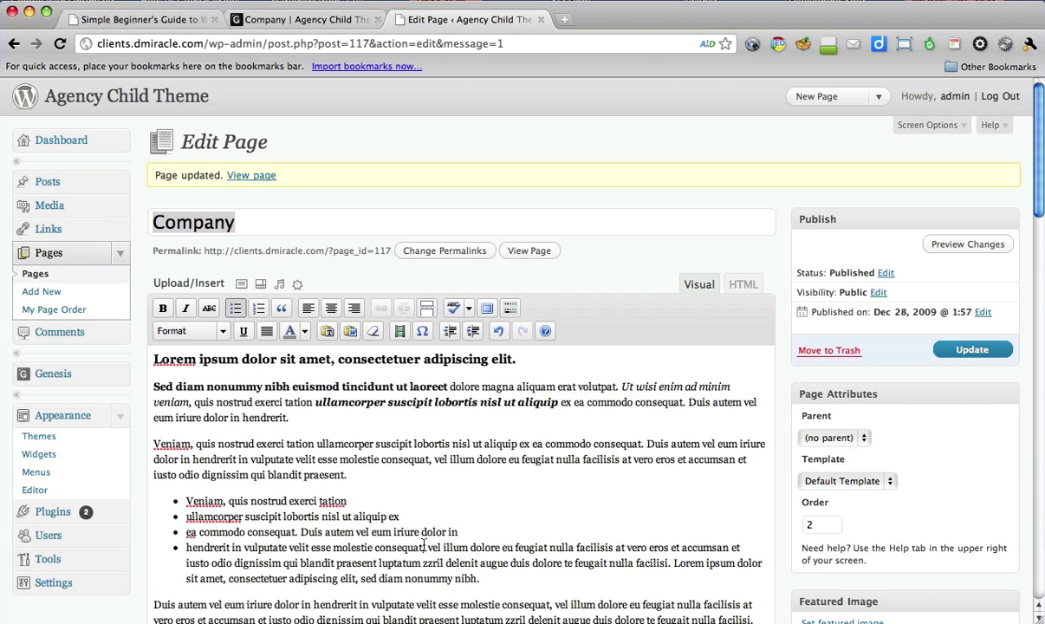
left_click(426, 547)
key("Return")
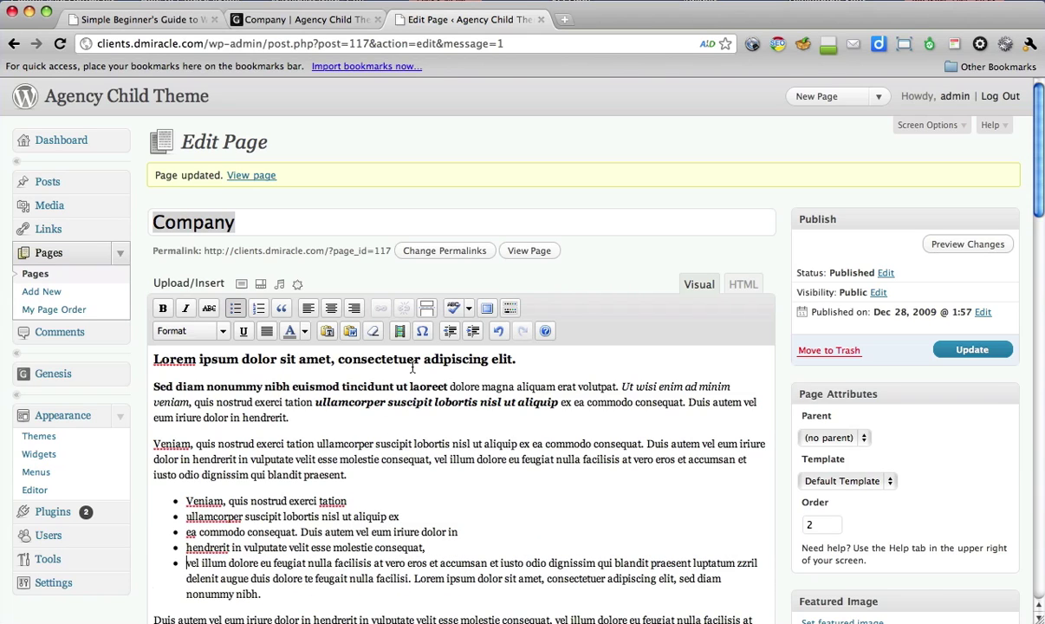
left_click(450, 330)
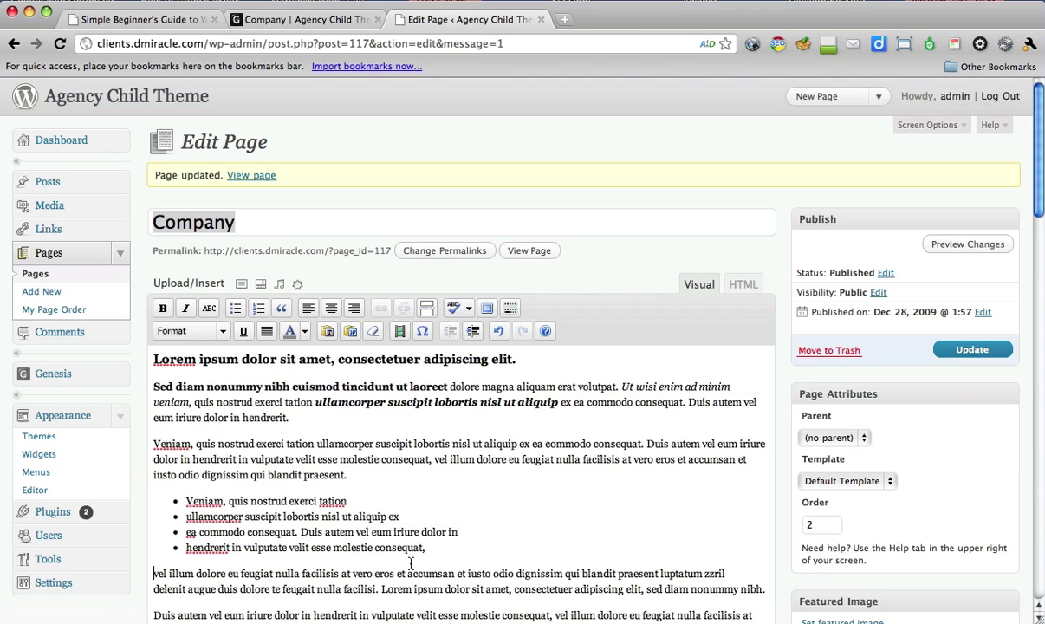
- Turn the "vel illum dolore" paragraph into an ordered list, splitting it before "et accumsan", "praesent luptatum" and "Lorem ipsum"
left_click_drag(154, 573, 765, 591)
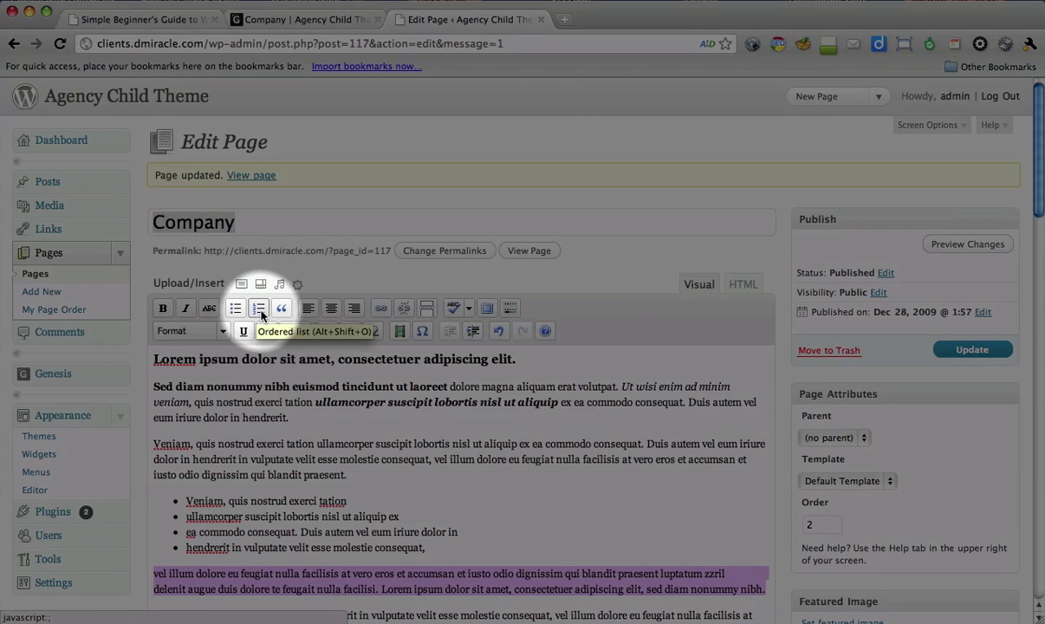
left_click(258, 309)
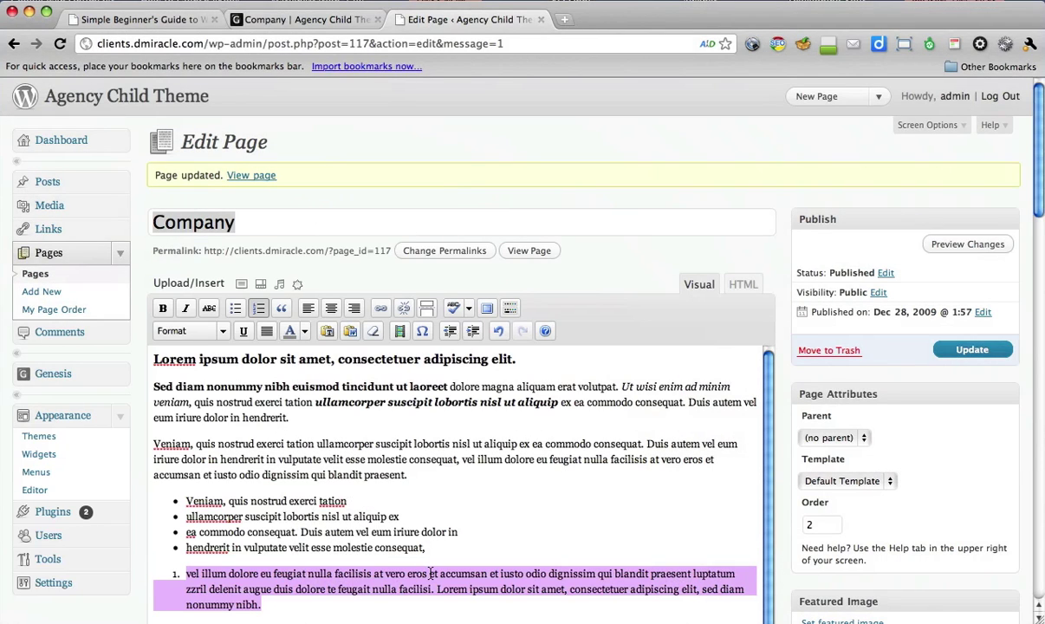
left_click(431, 574)
key("Return")
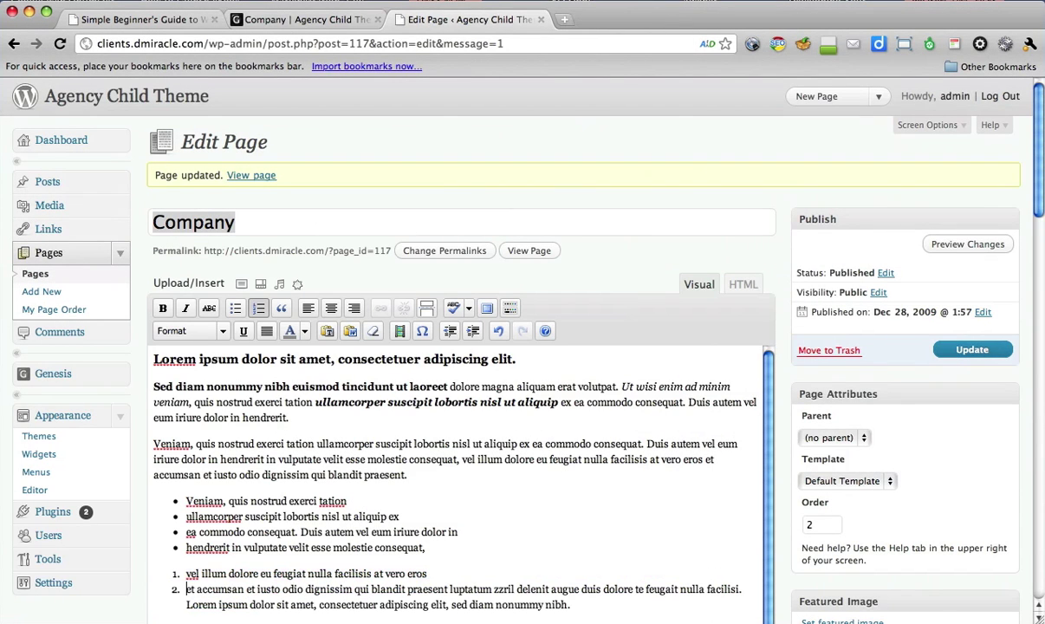
left_click(408, 589)
key("Return")
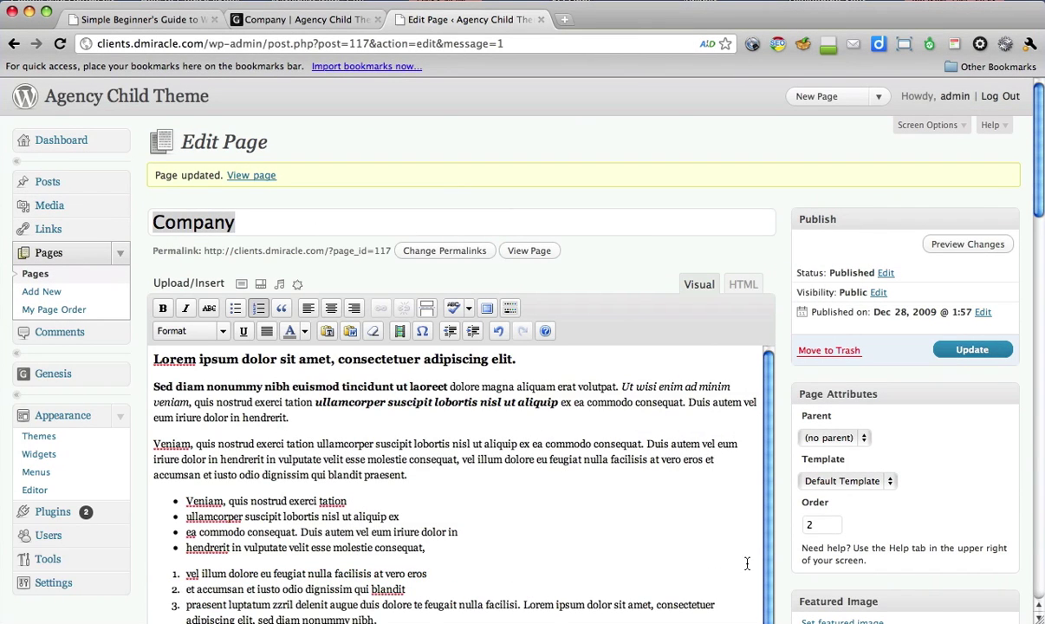
scroll(722, 516, "down", 1)
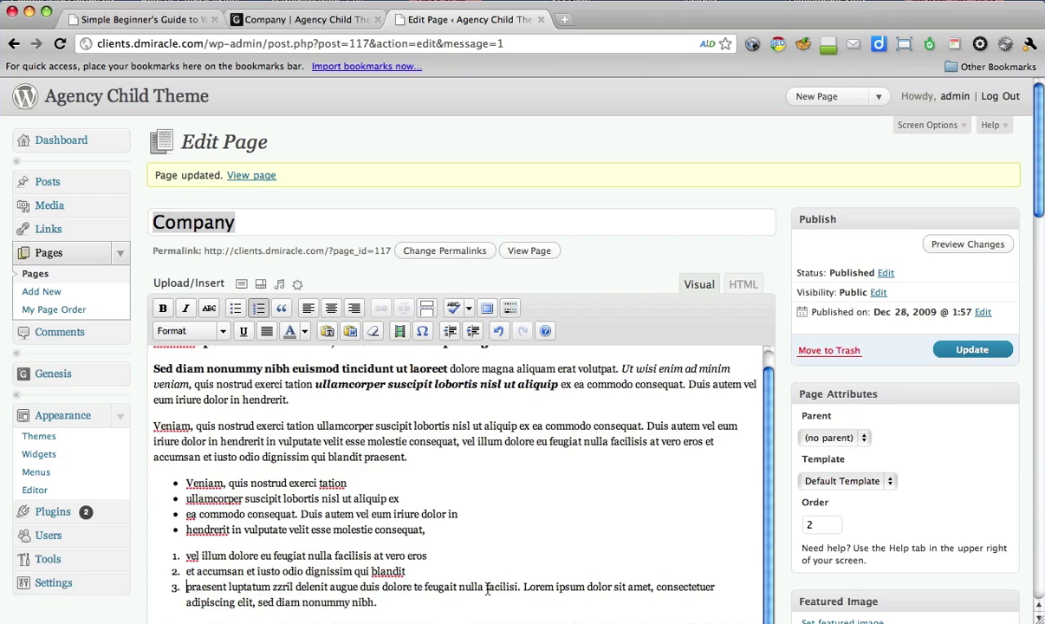
left_click(523, 588)
key("Return")
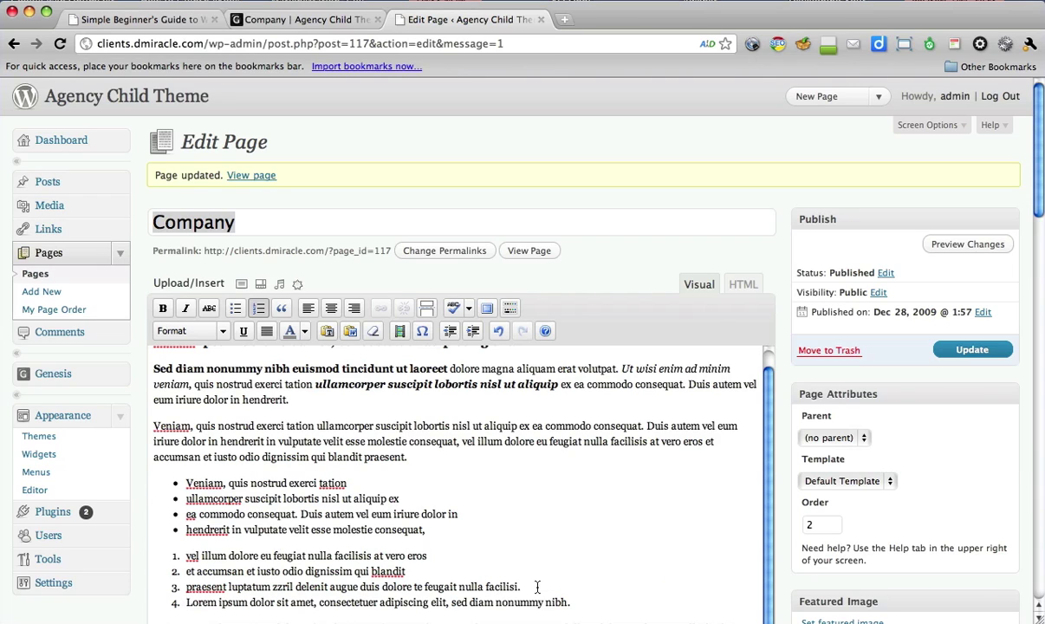
left_click_drag(186, 499, 260, 530)
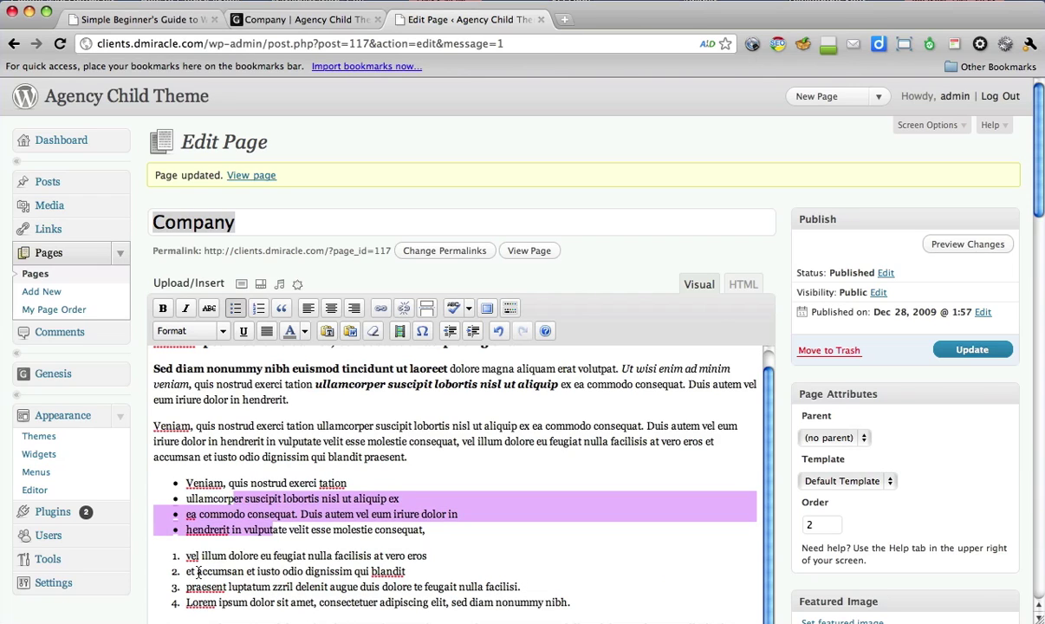
left_click_drag(196, 570, 264, 589)
left_click(521, 526)
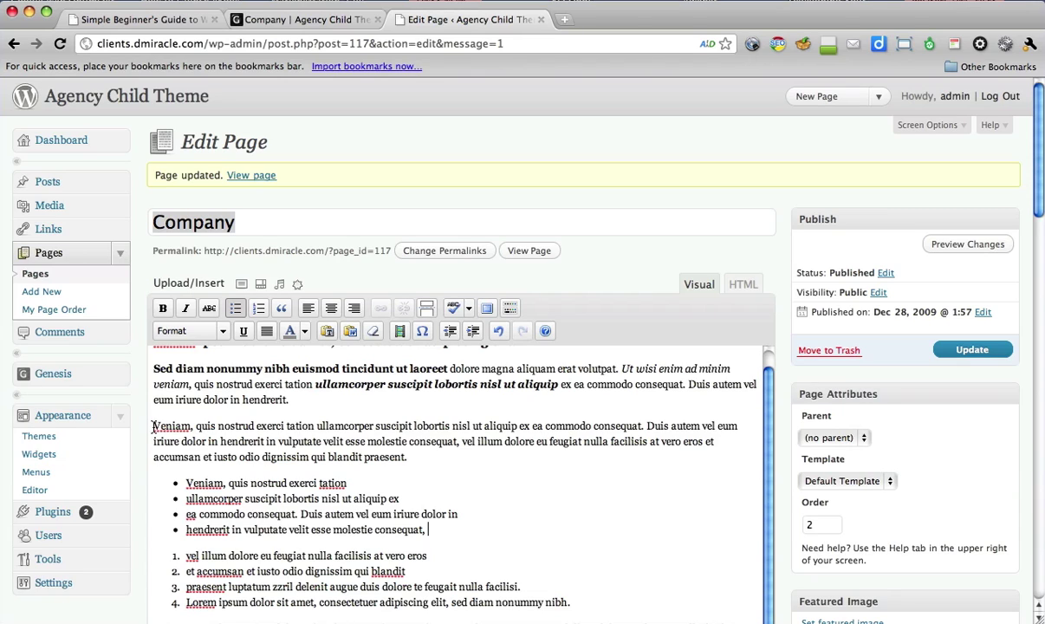
- Color "Veniam, quis nostrud exerci tation ullamcorper" above the bulleted list purple and make it bold
left_click_drag(153, 425, 378, 430)
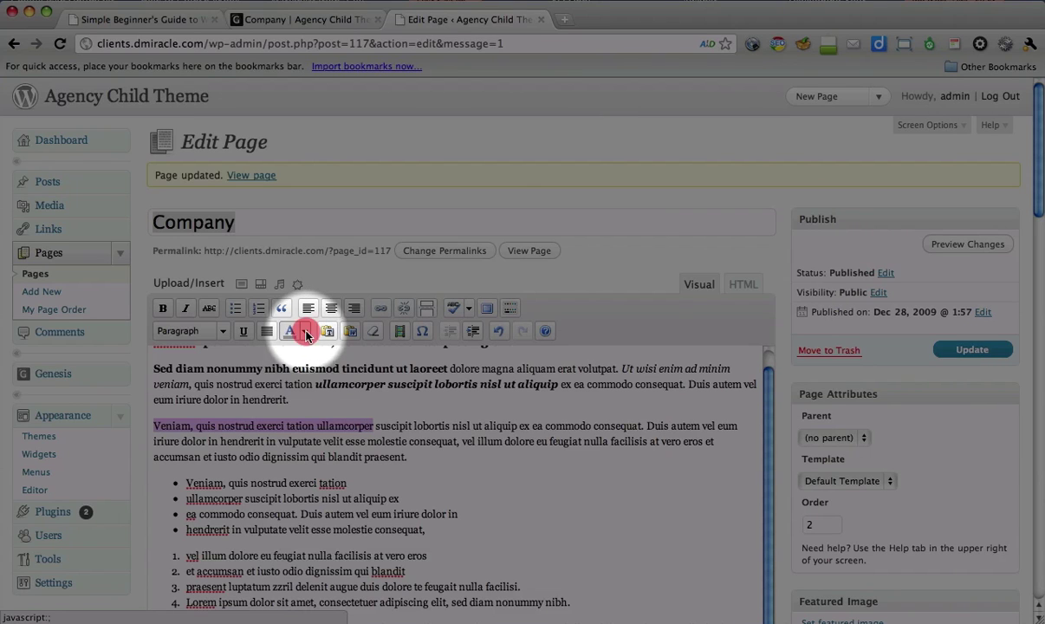
left_click(305, 332)
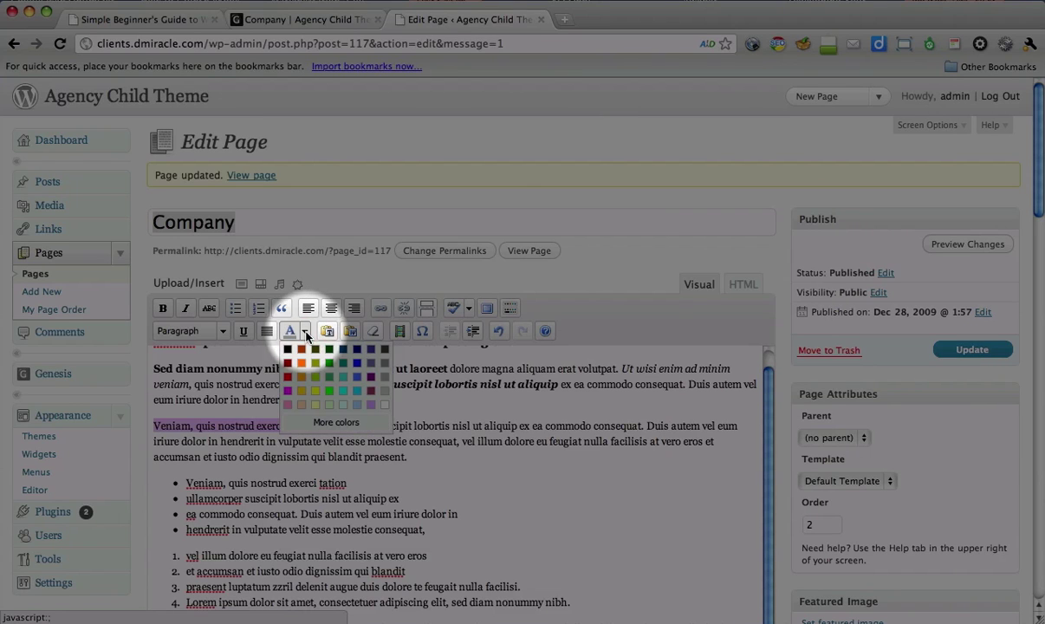
left_click(371, 381)
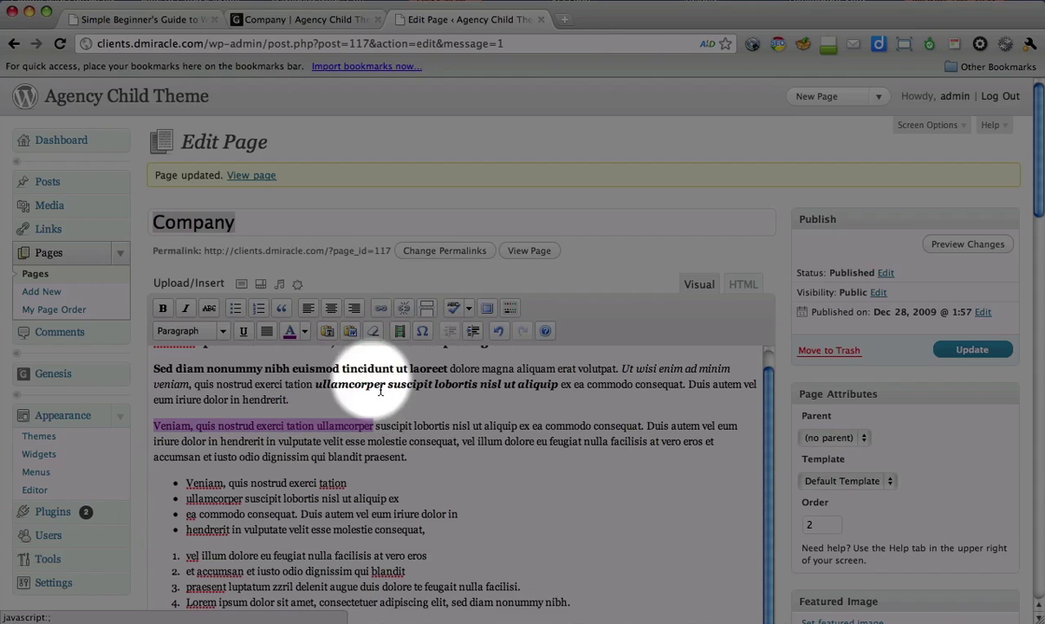
left_click(162, 310)
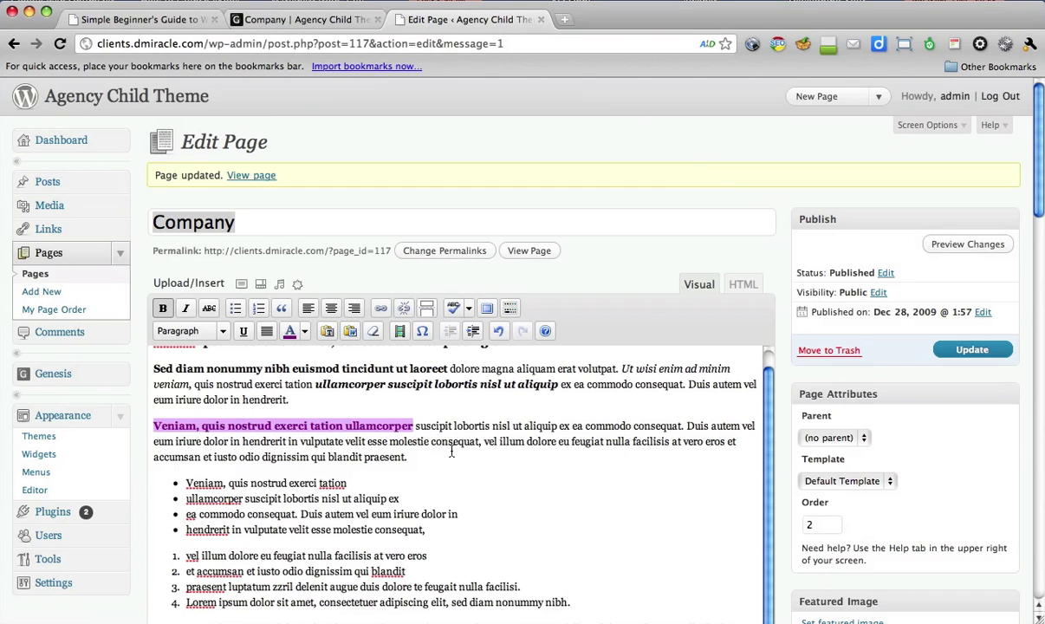
left_click(452, 425)
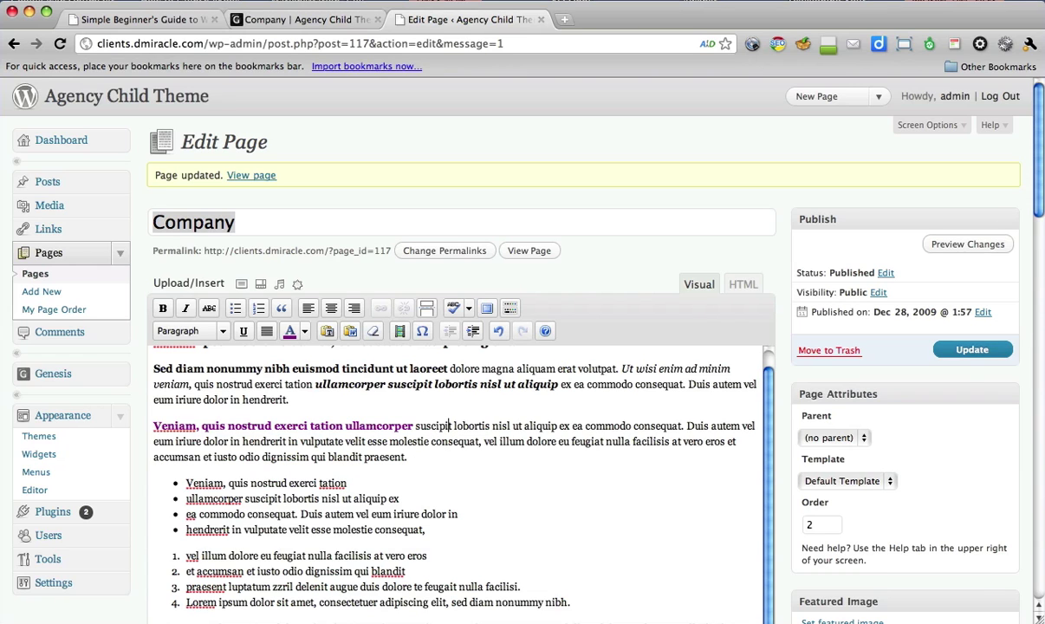
- Center-align the last paragraph, starting with "Duis autem vel eum iriure dolor in hendrerit", below the numbered list
scroll(979, 188, "down", 5)
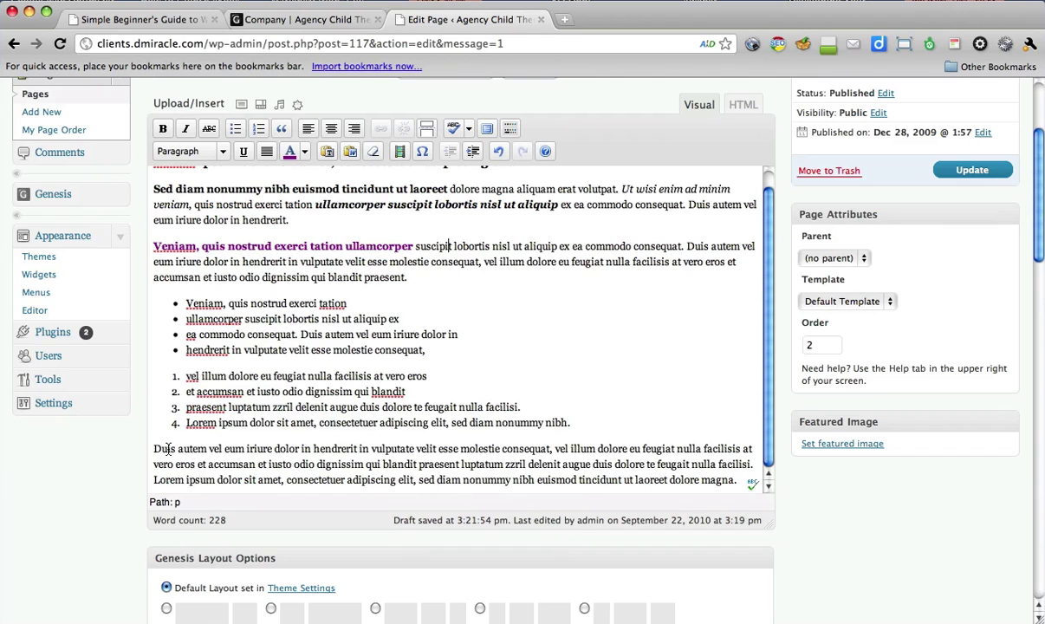
left_click_drag(153, 449, 755, 495)
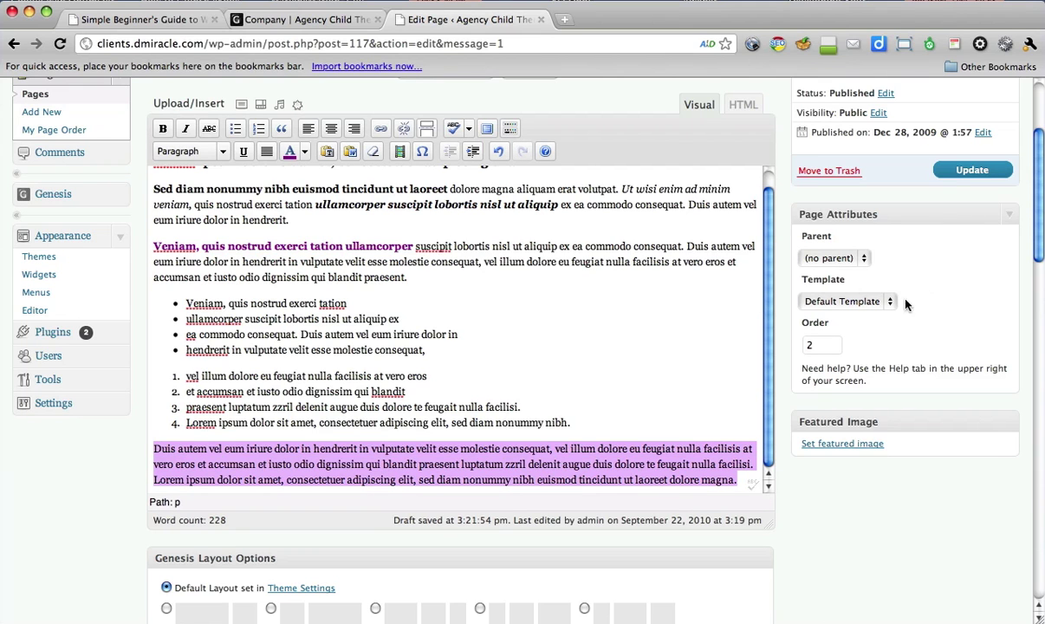
scroll(979, 184, "up", 1)
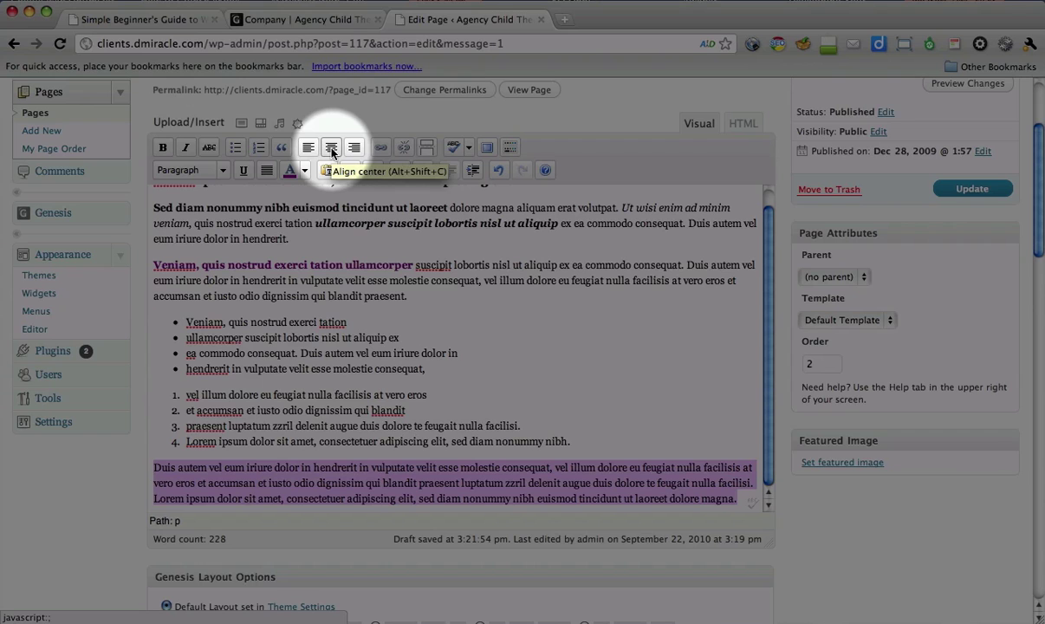
left_click(331, 153)
left_click(625, 399)
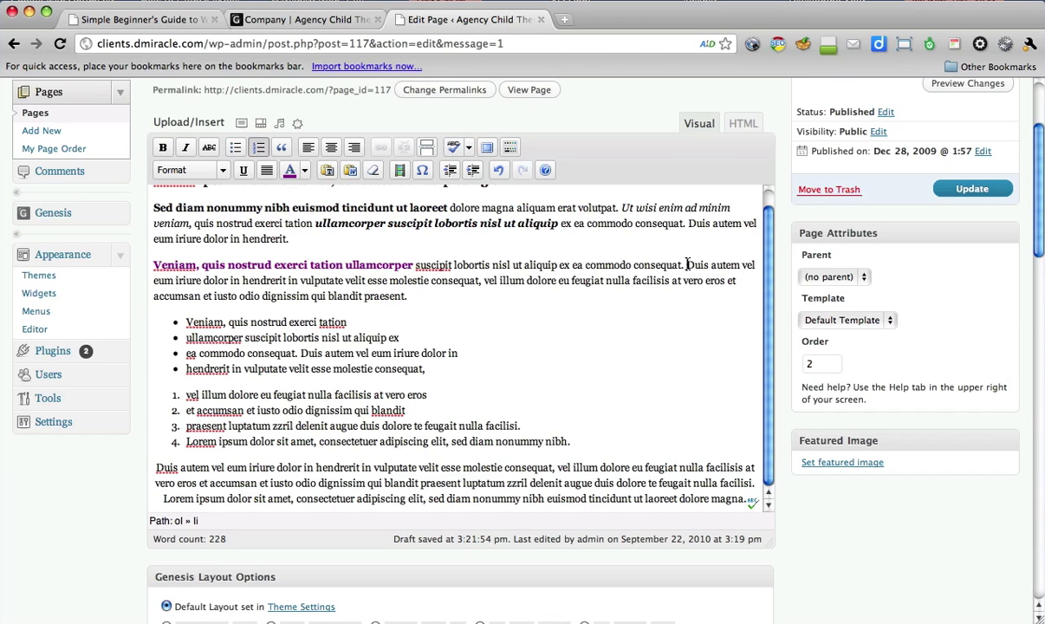
left_click_drag(686, 264, 201, 280)
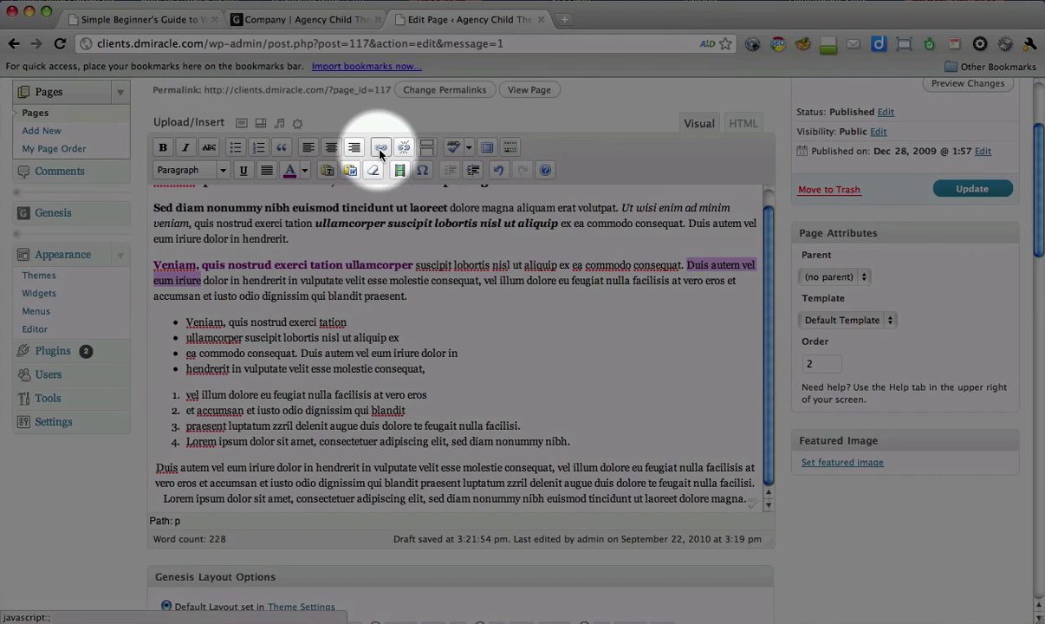
left_click(380, 148)
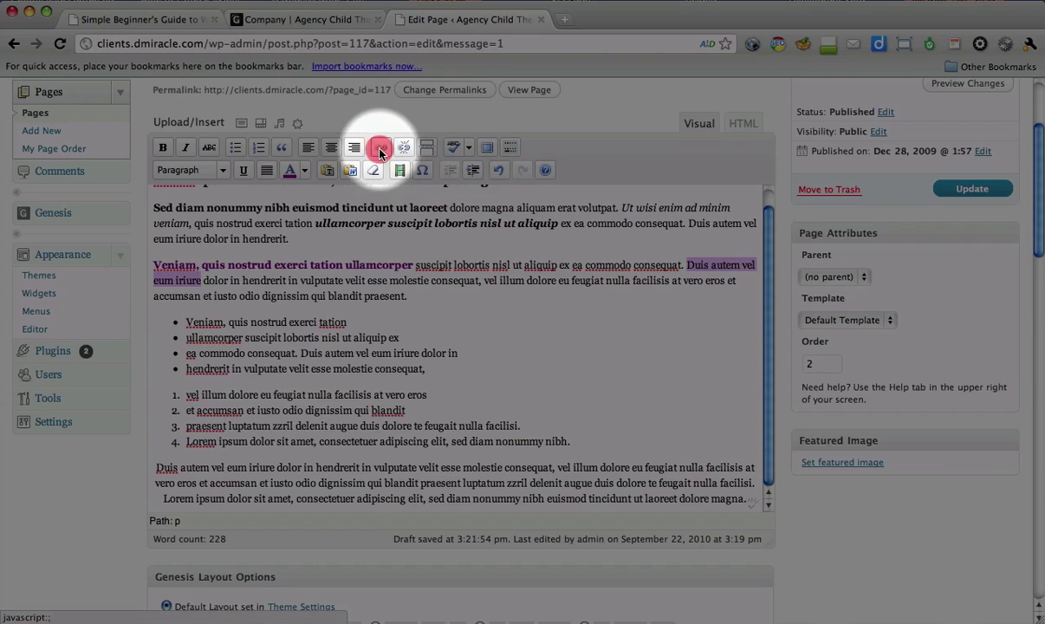
left_click(514, 323)
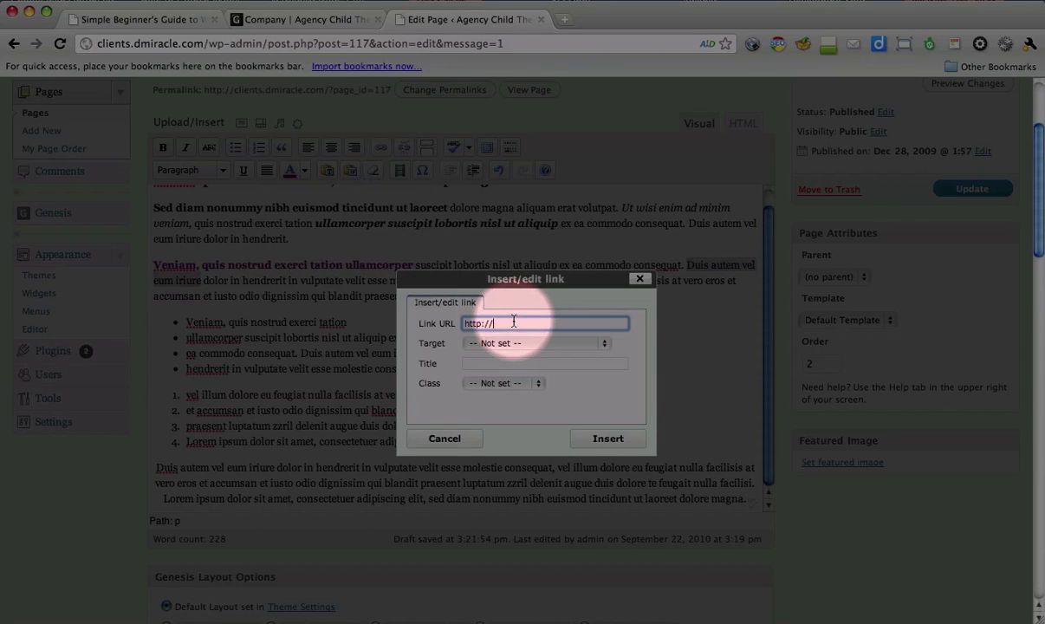
type("dmiracle.com")
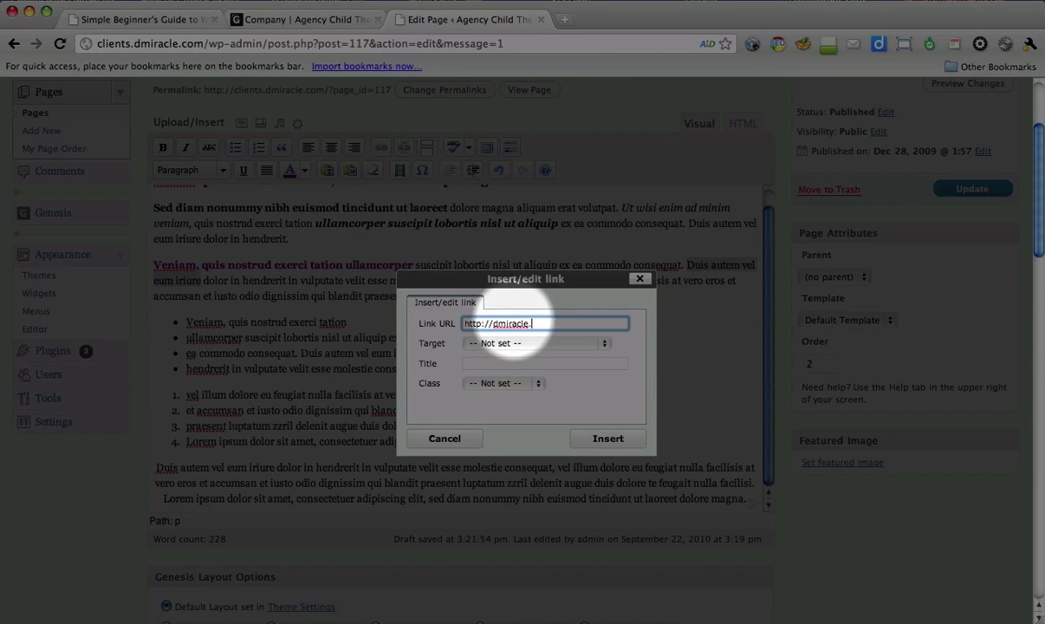
left_click(604, 441)
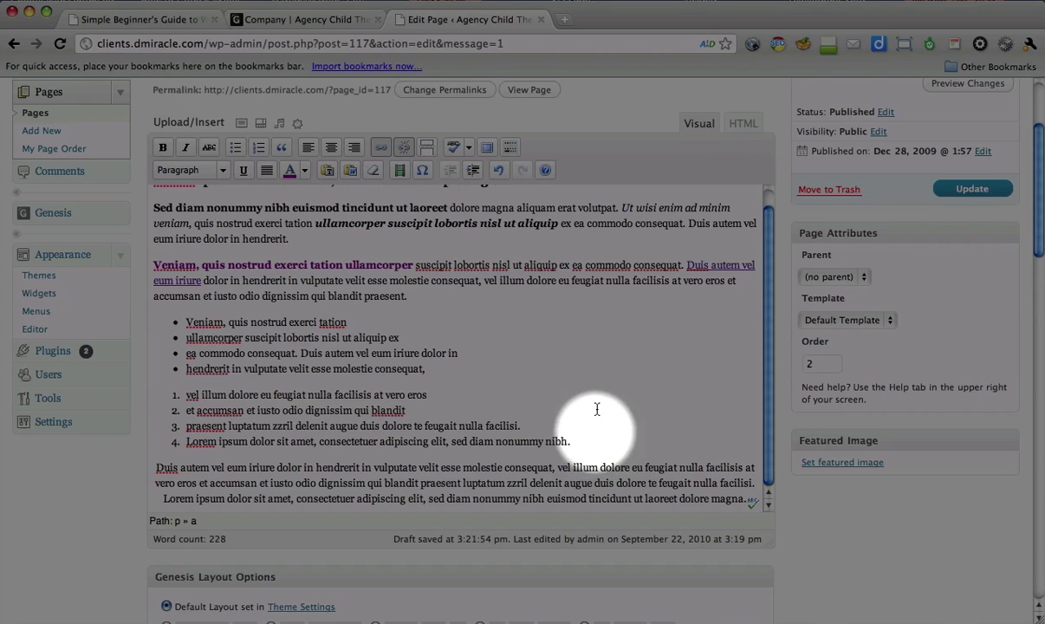
key("Down")
key("Down")
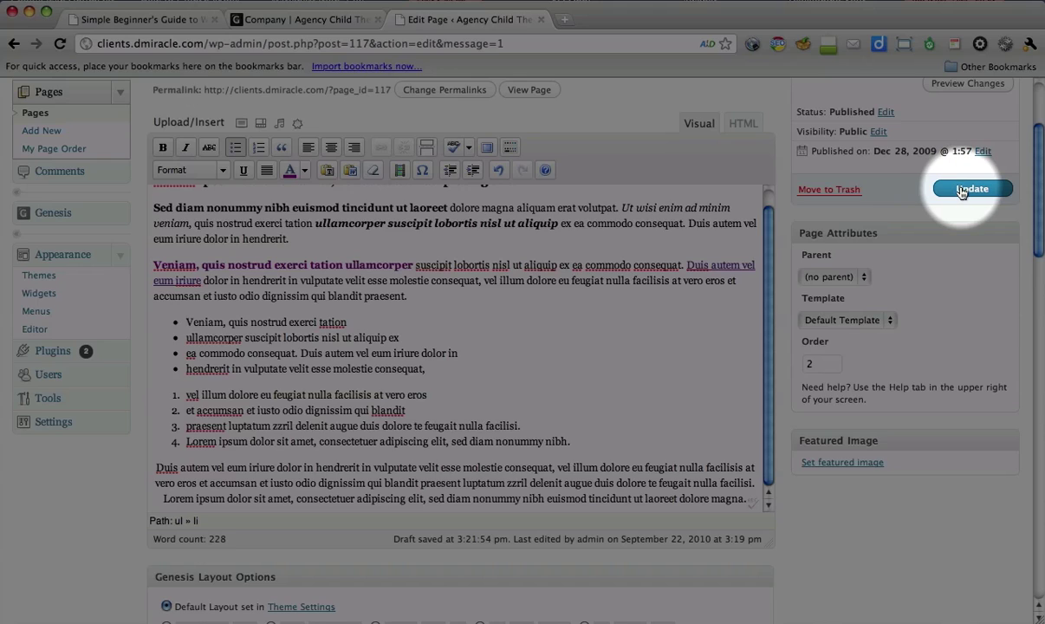
- Update the page and reload the live Company page to check the purple bold text
left_click(961, 189)
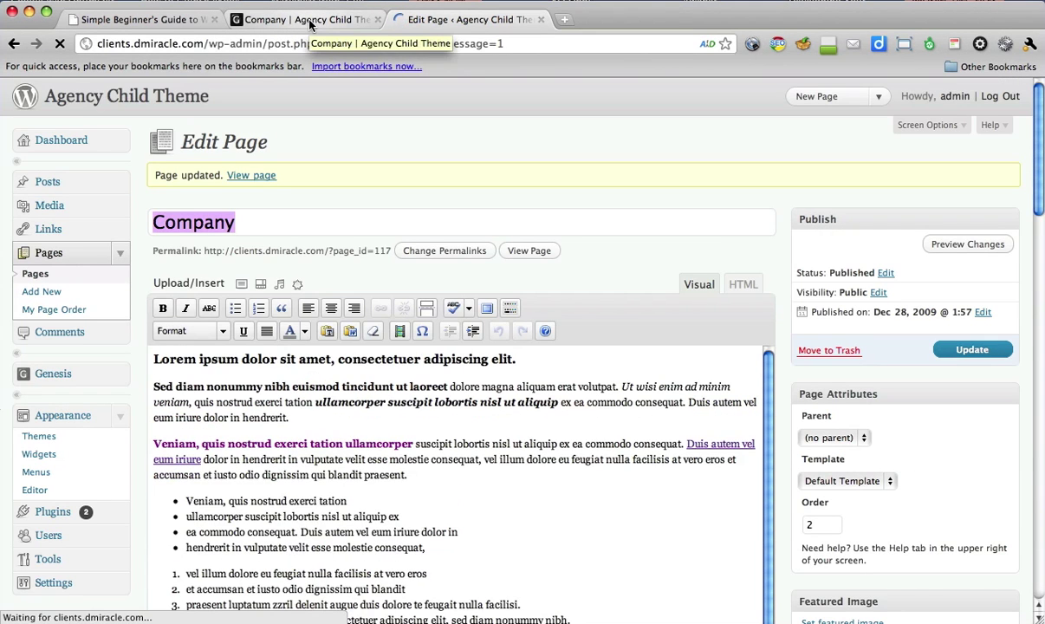
left_click(309, 20)
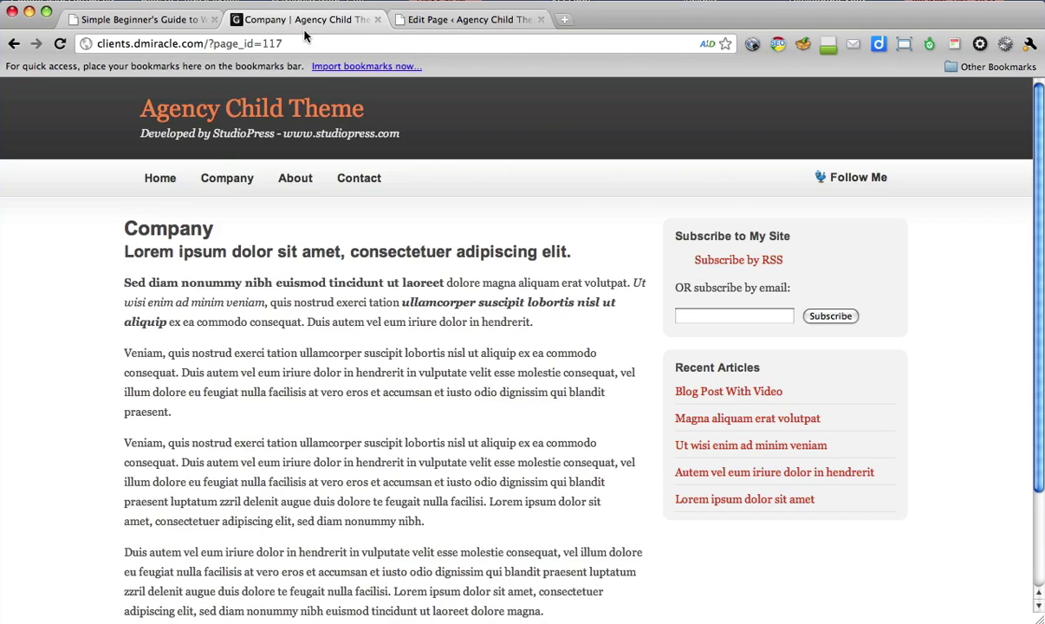
left_click(59, 45)
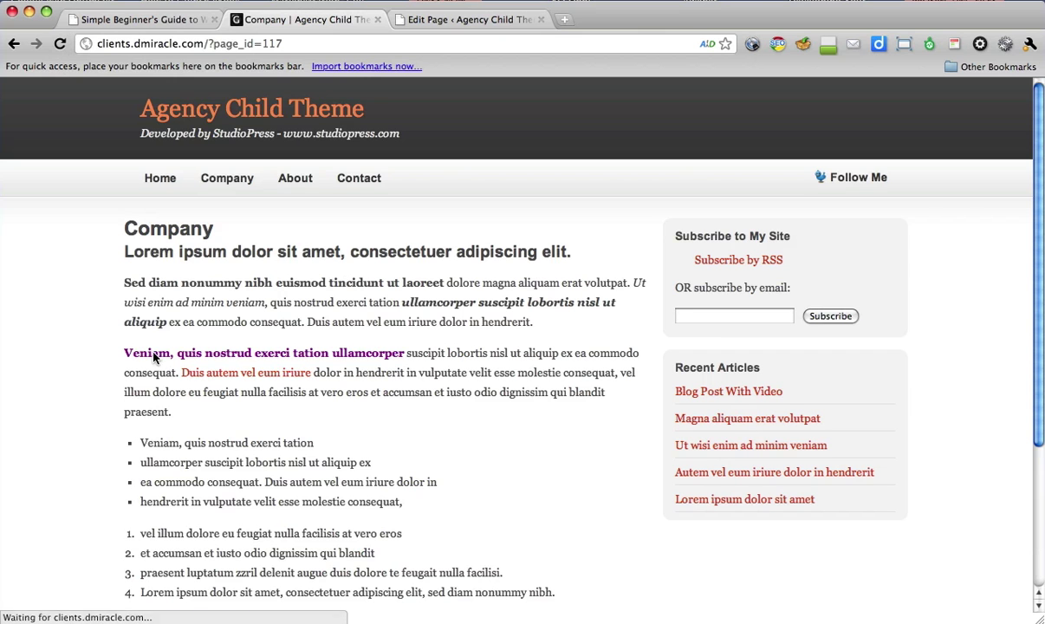
left_click_drag(149, 353, 251, 354)
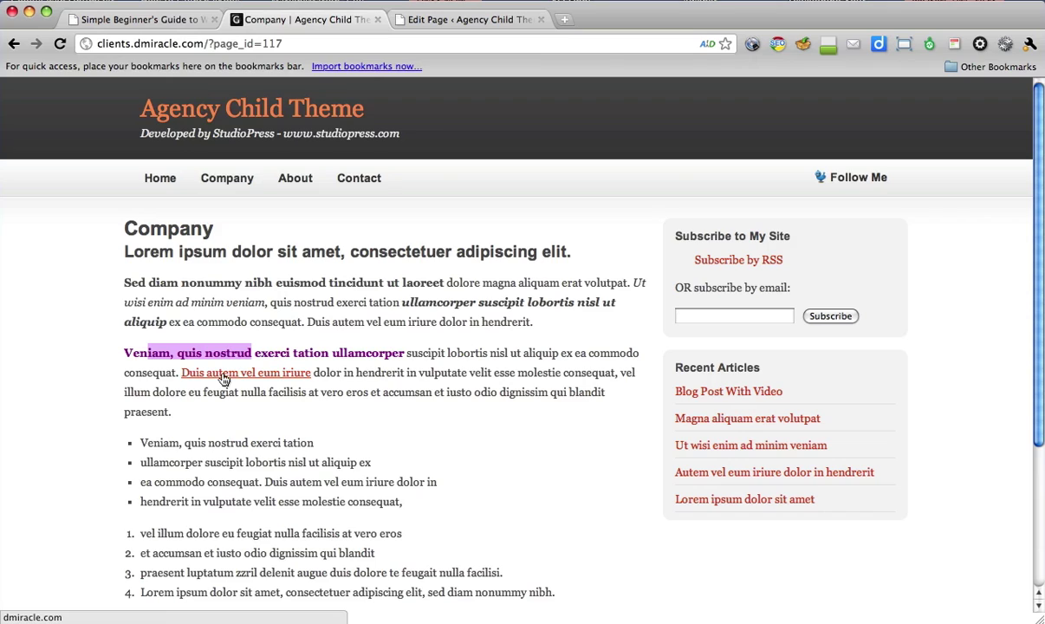
- Test the "Duis autem vel eum iriure" link in a new tab and close that tab again
left_click(223, 374, "super")
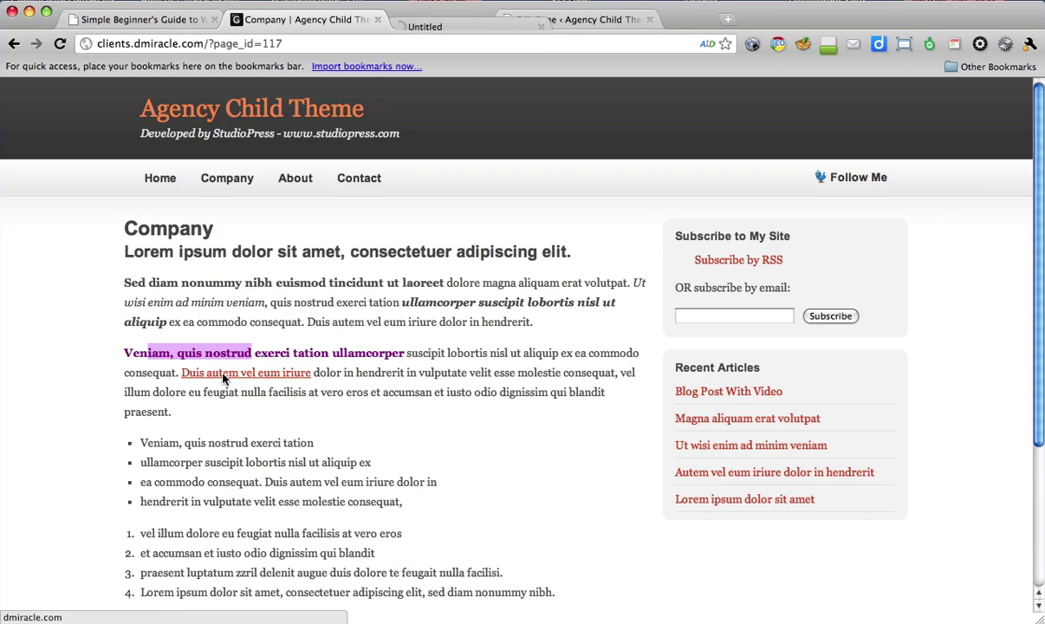
left_click(457, 25)
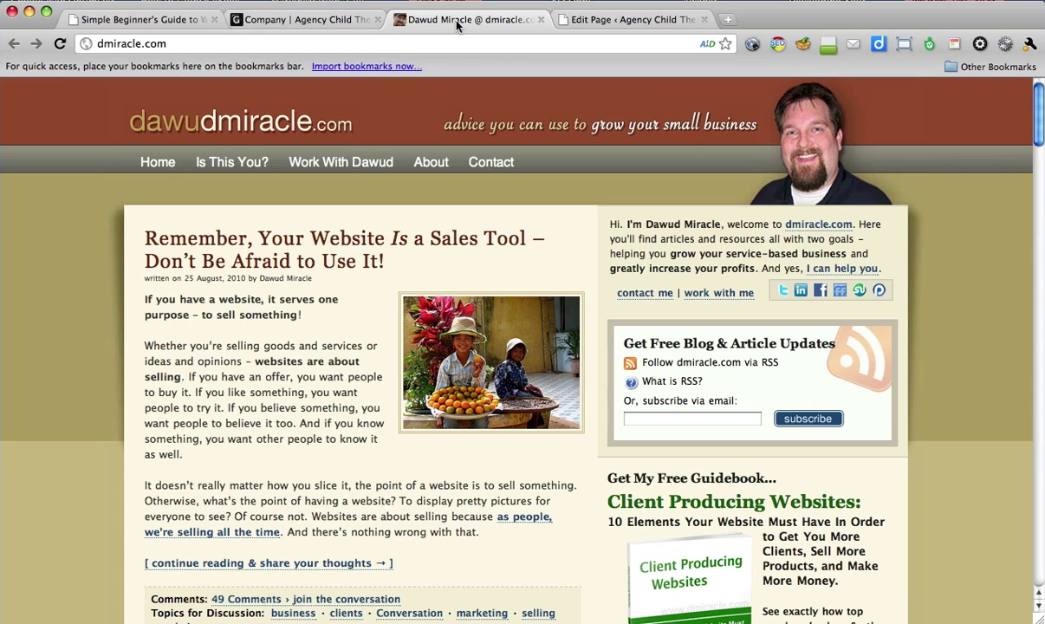
key("super+w")
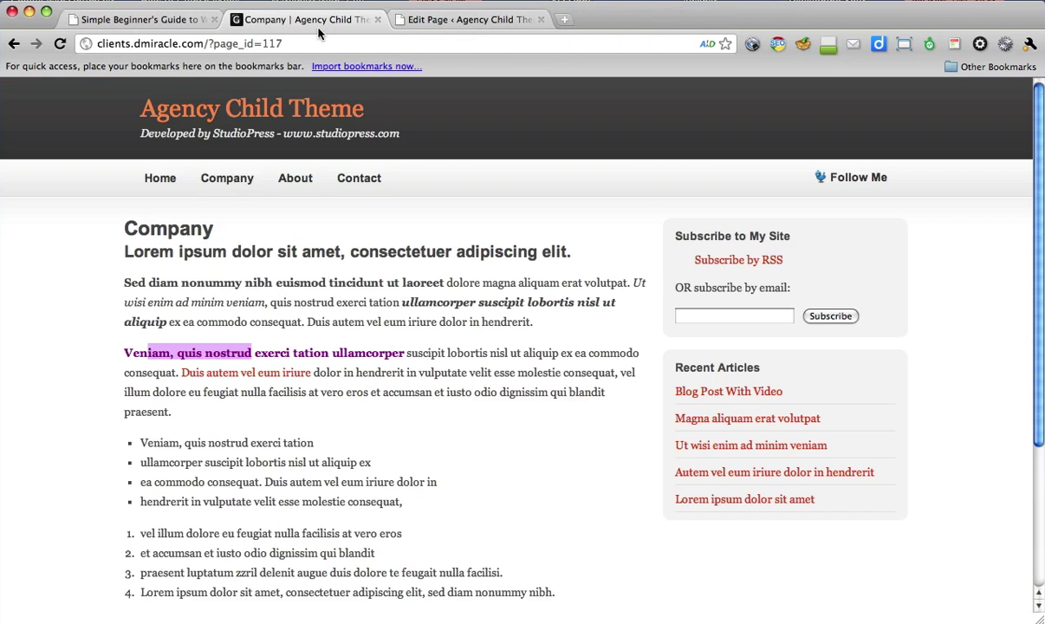
- Examine the bulleted and numbered lists, the bold and italic text and the heading on the live Company page
left_click_drag(170, 437, 265, 468)
left_click(197, 545)
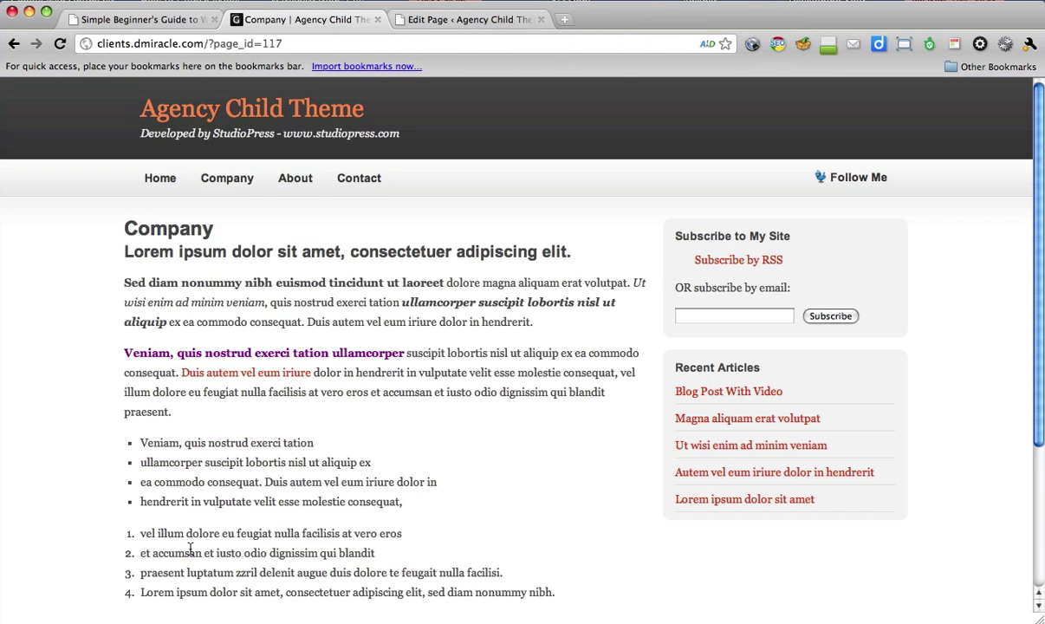
left_click_drag(198, 553, 290, 555)
left_click(366, 337)
left_click_drag(192, 292, 325, 295)
left_click(437, 301)
double_click(451, 303)
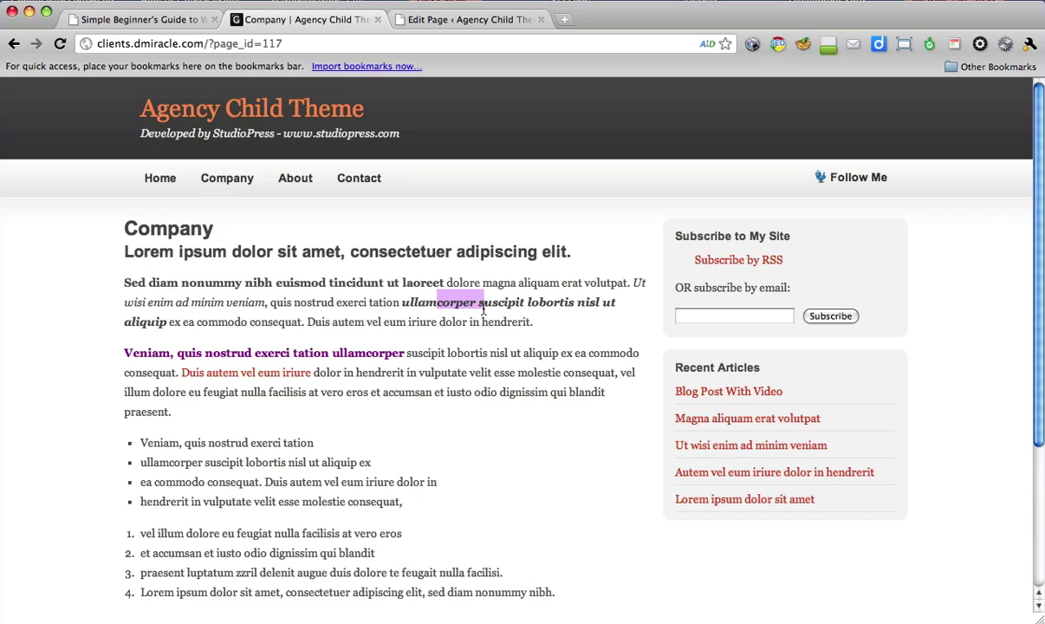
left_click(525, 472)
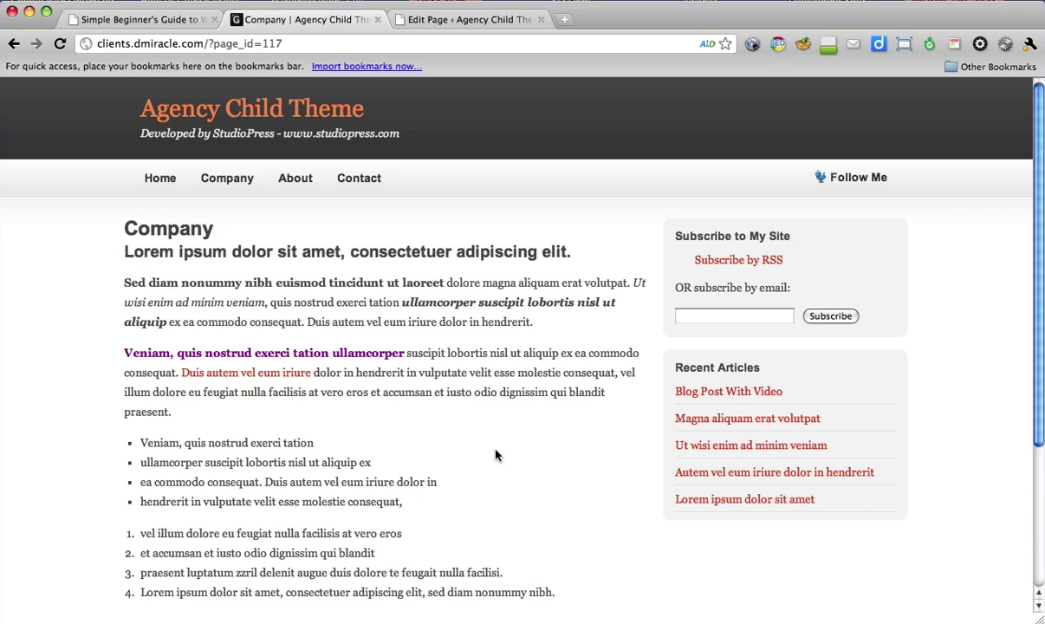
left_click_drag(508, 251, 346, 251)
left_click(501, 494)
- Return to the page editor and upload tree.jpg from the computer as an image for the start of the "Sed diam" paragraph
left_click(456, 20)
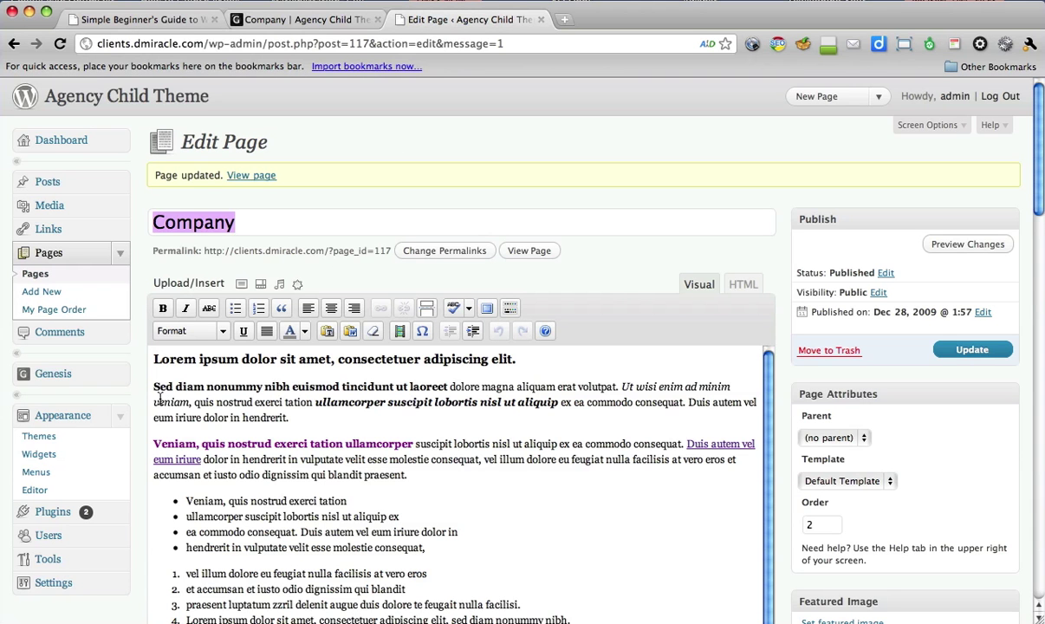
left_click(176, 361)
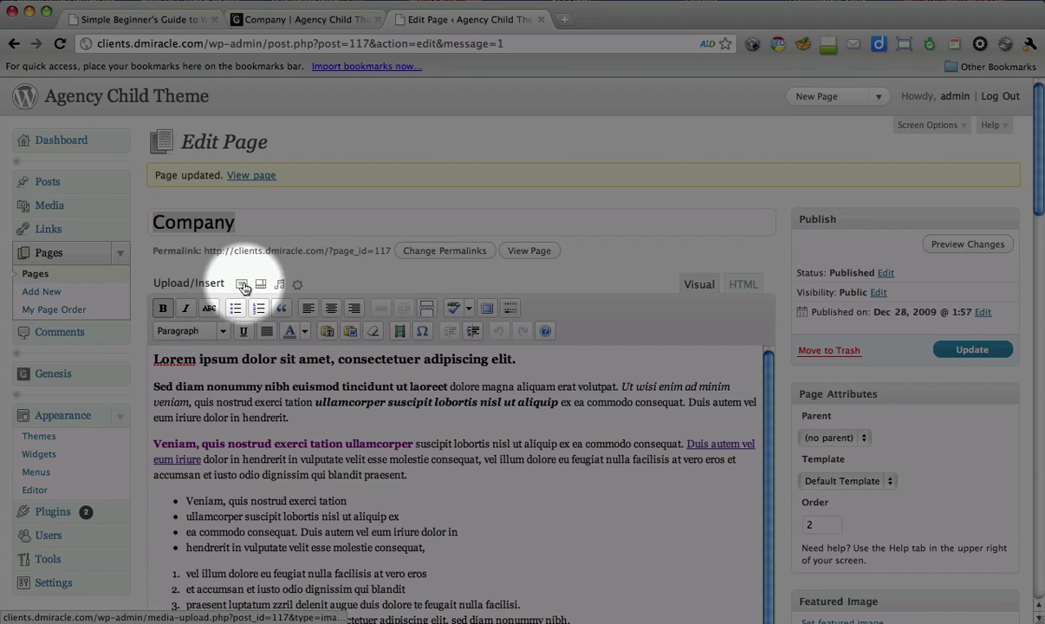
left_click(242, 285)
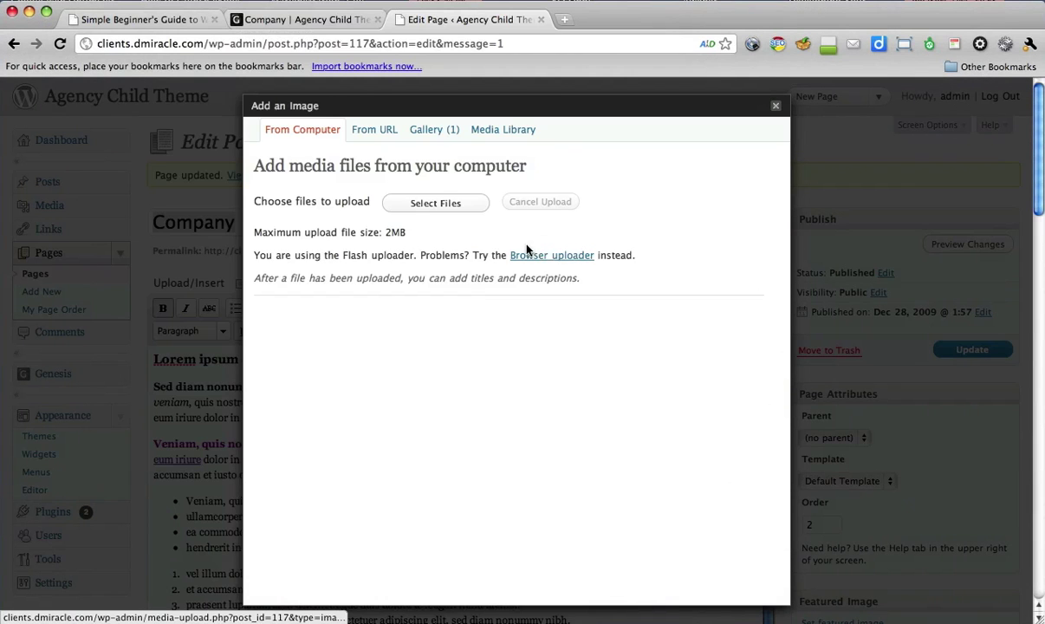
left_click(442, 203)
left_click(580, 267)
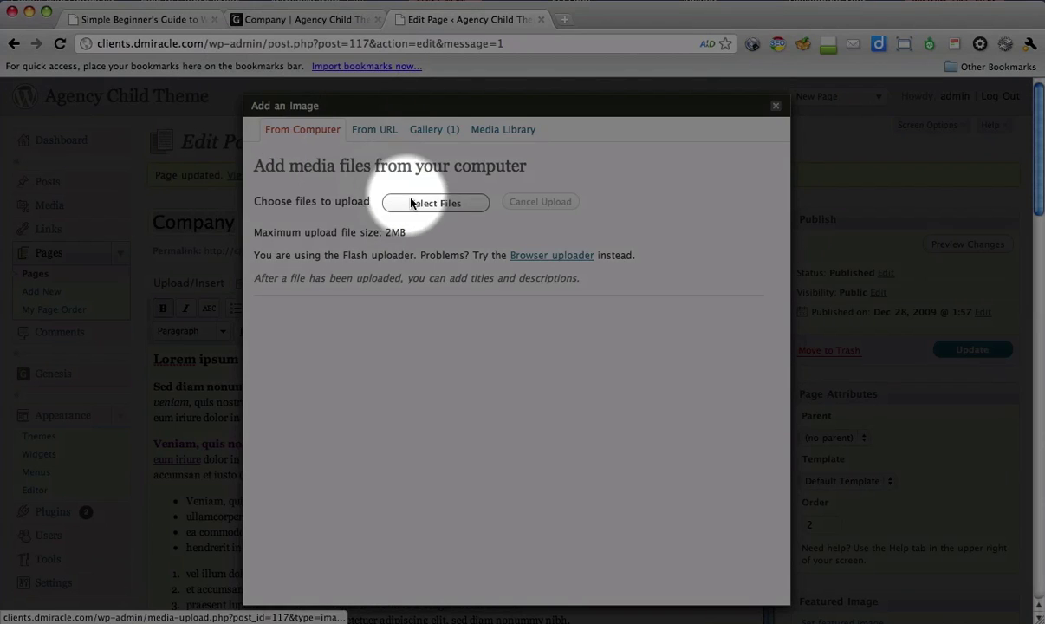
left_click(410, 201)
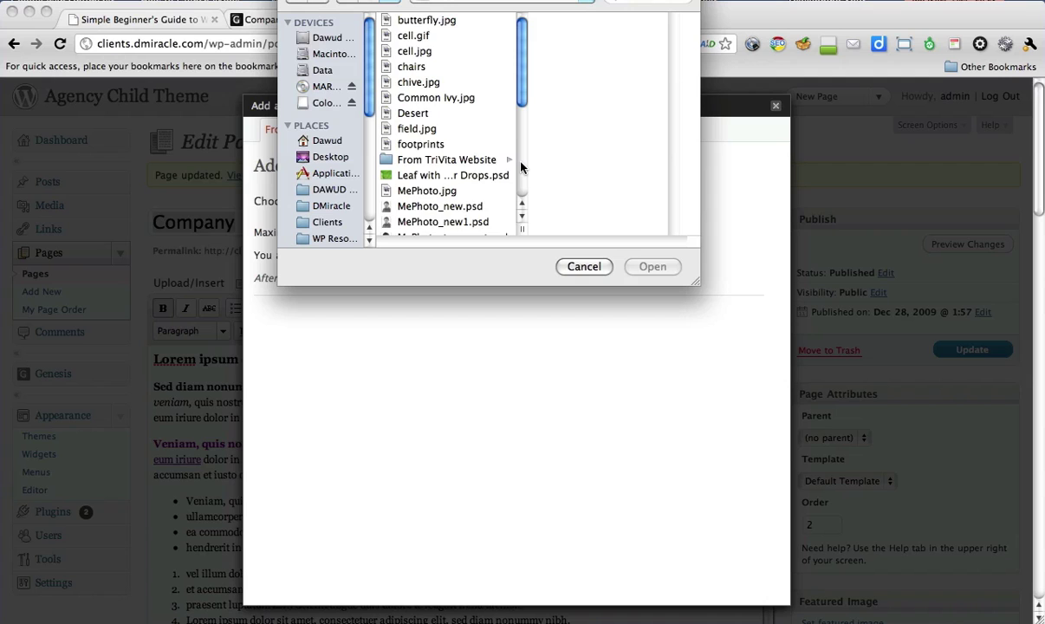
scroll(478, 209, "down", 5)
left_click(407, 166)
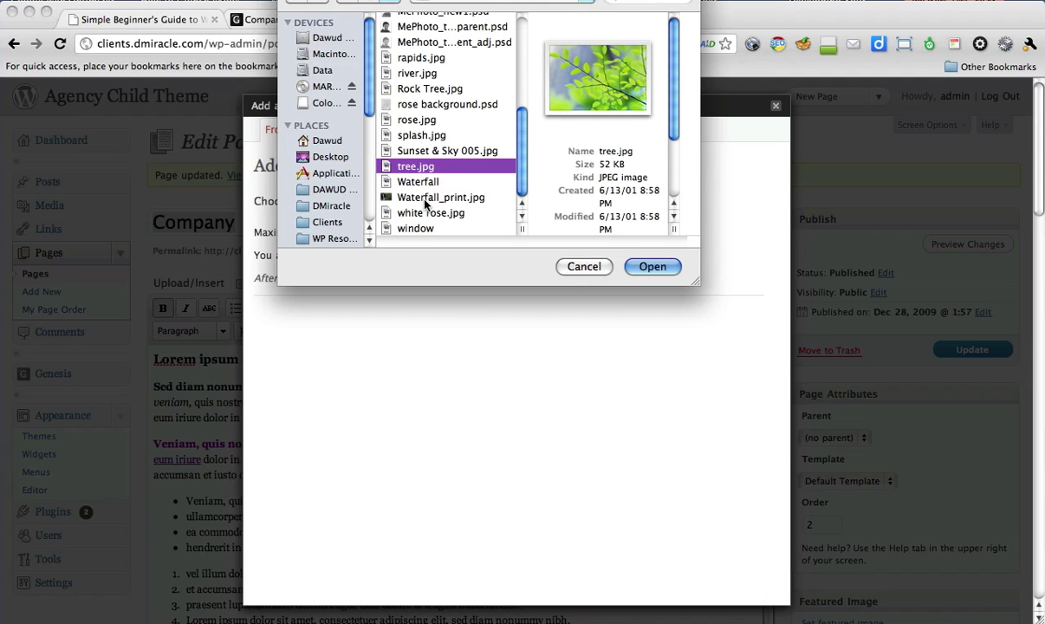
left_click(651, 267)
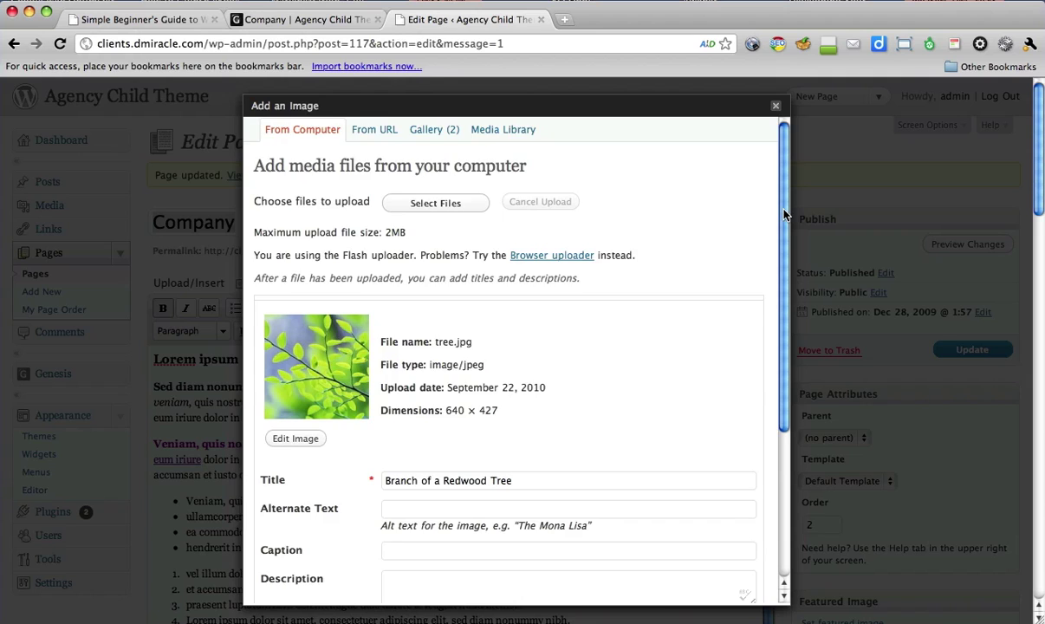
- Insert the uploaded tree image into the page with right alignment and Medium size (300 × 200)
scroll(784, 214, "down", 5)
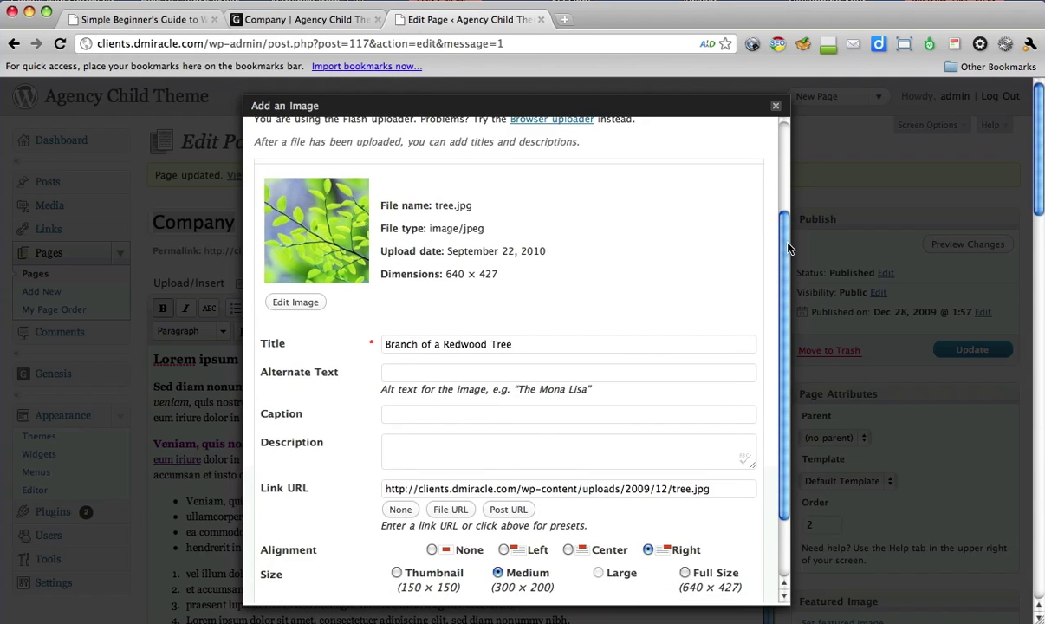
scroll(784, 260, "down", 3)
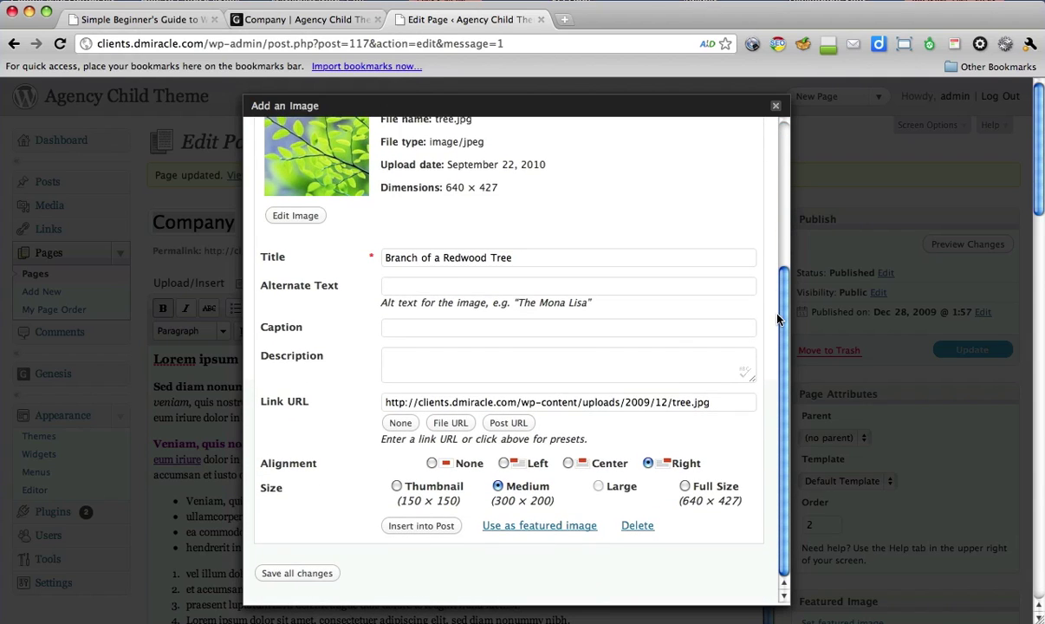
scroll(784, 312, "up", 1)
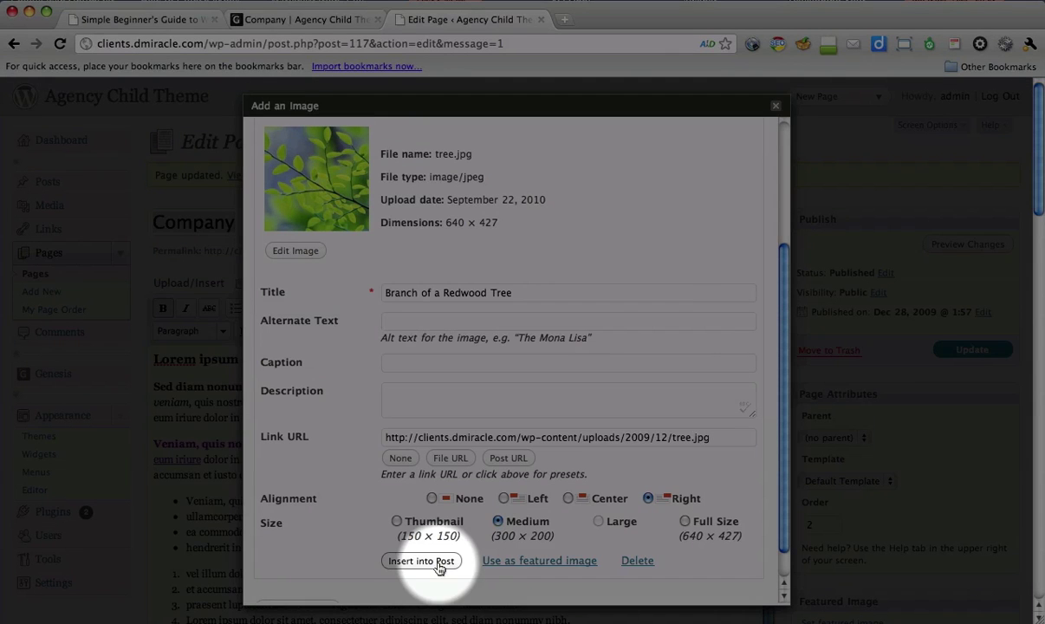
left_click(438, 562)
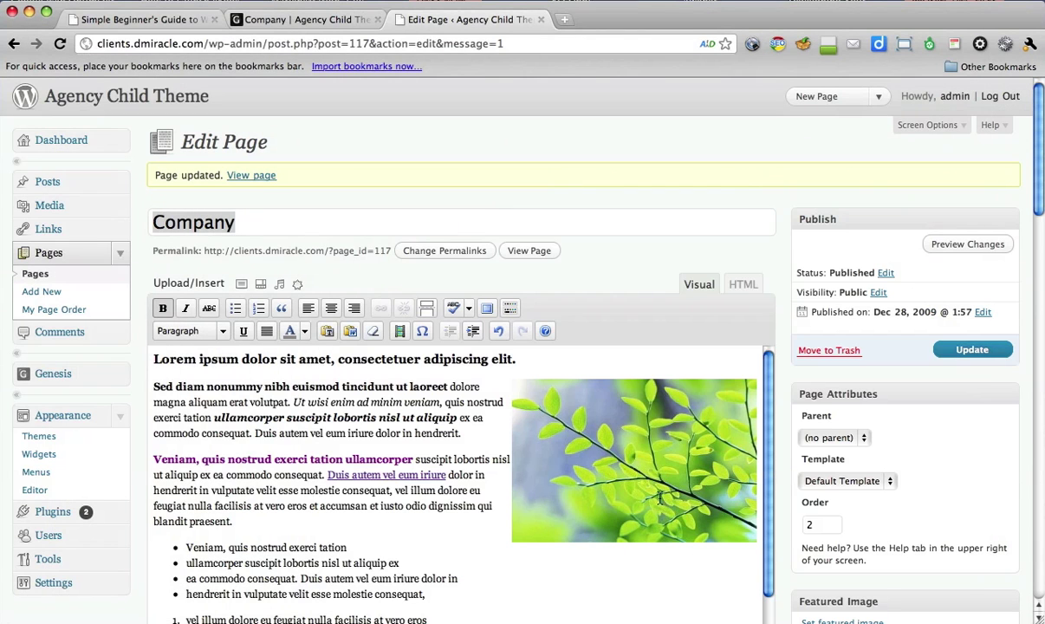
- Update the page and reload the live Company page to check how the text wraps around the image
left_click(964, 349)
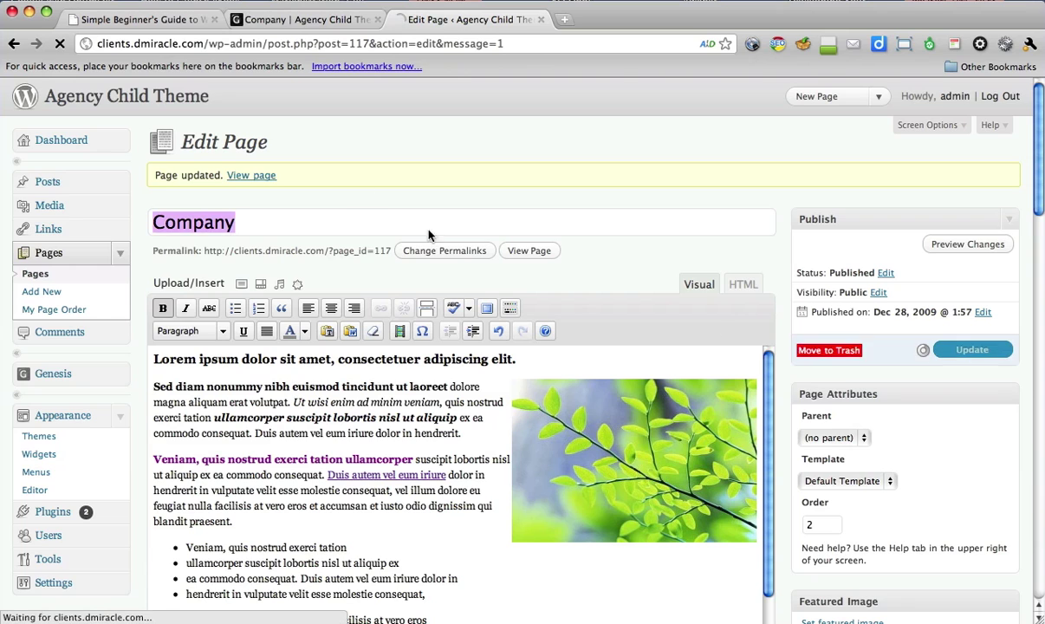
left_click(296, 19)
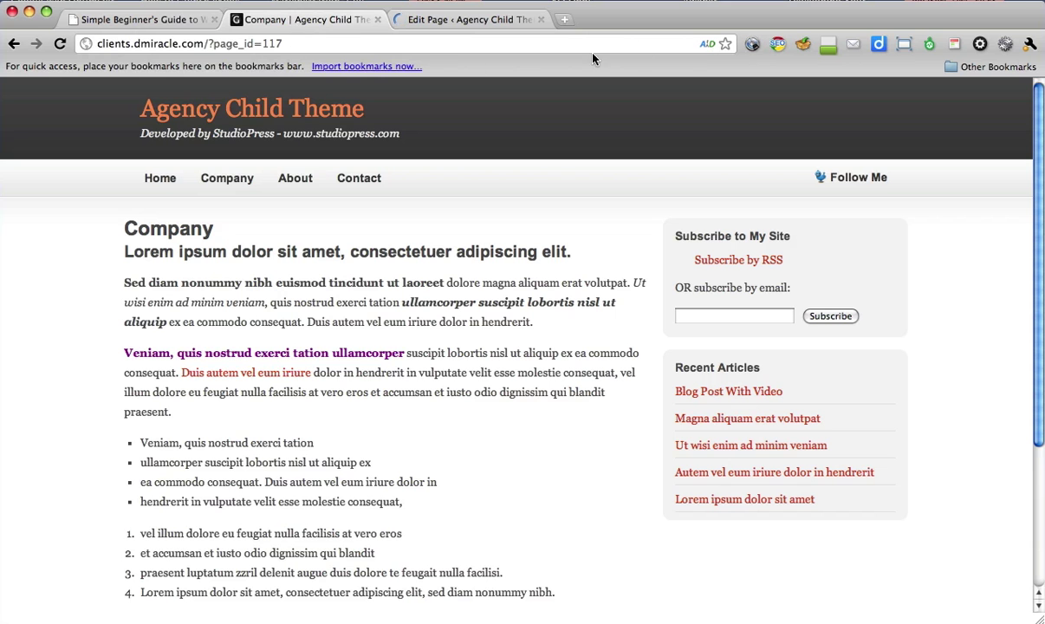
left_click(59, 44)
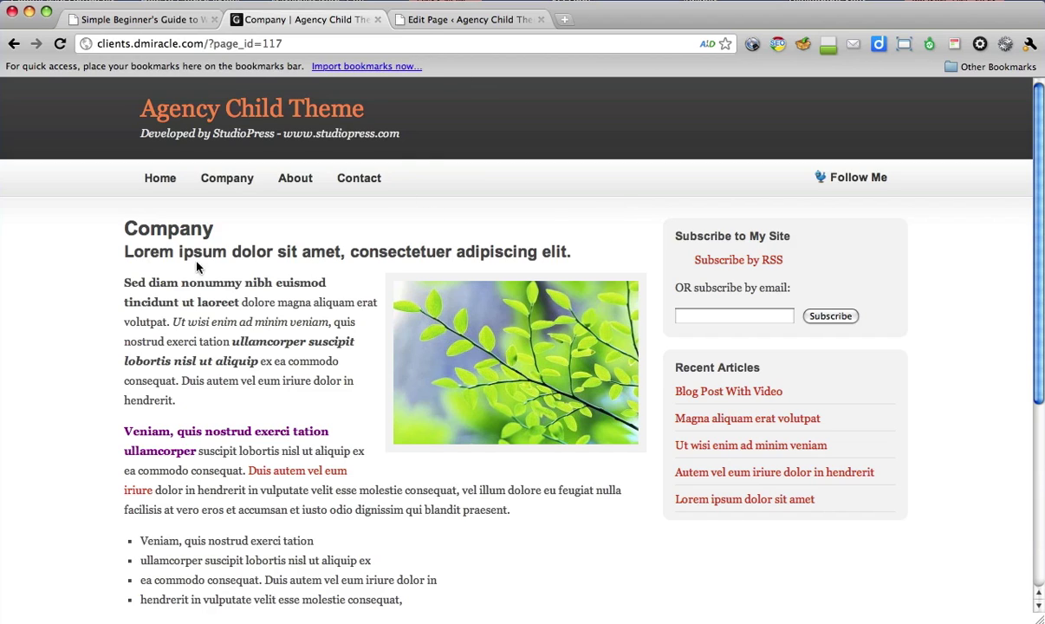
left_click_drag(126, 282, 345, 600)
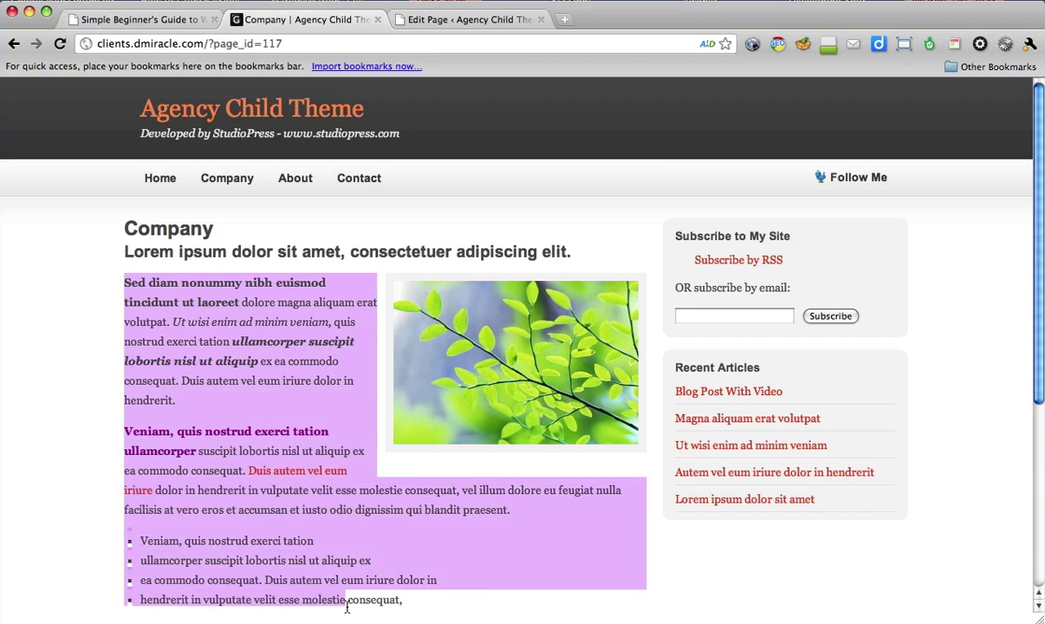
- Return to the Company page editor and look over the text formatting tools
left_click(432, 525)
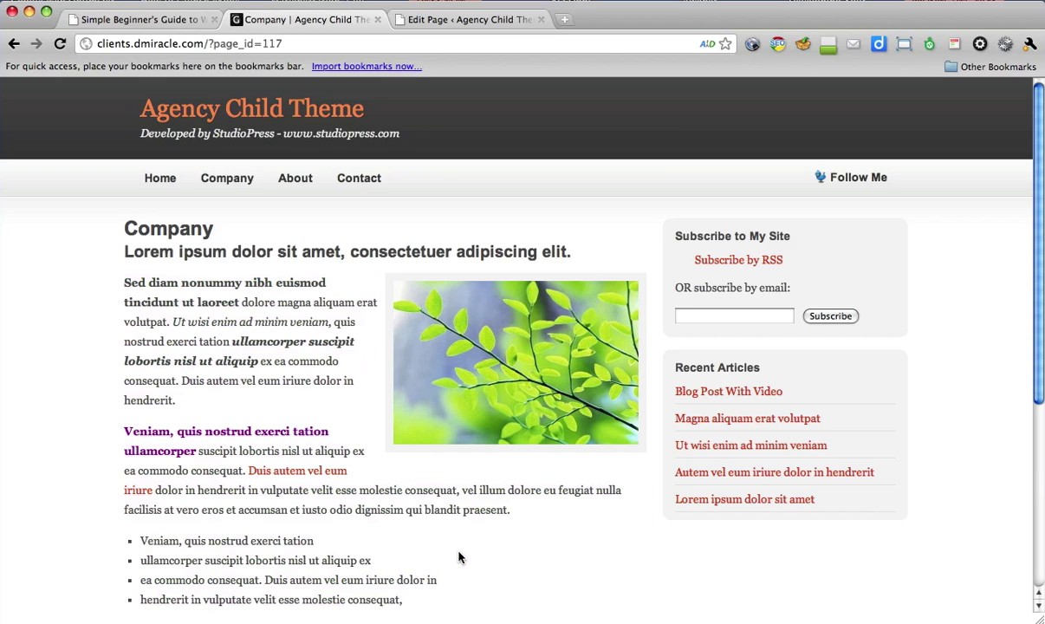
left_click(448, 21)
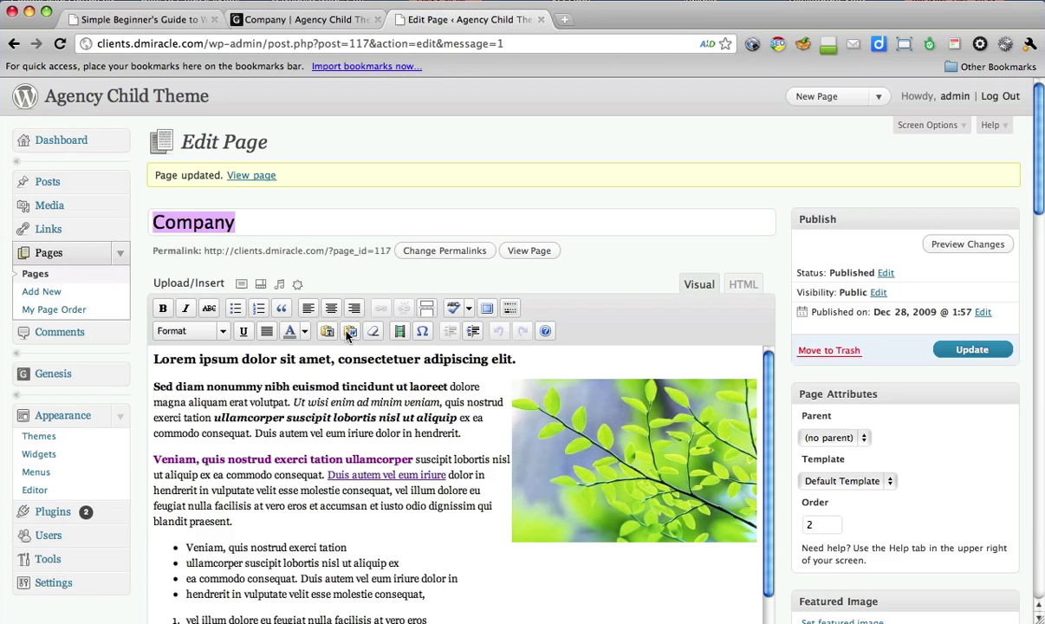
left_click_drag(293, 505, 351, 505)
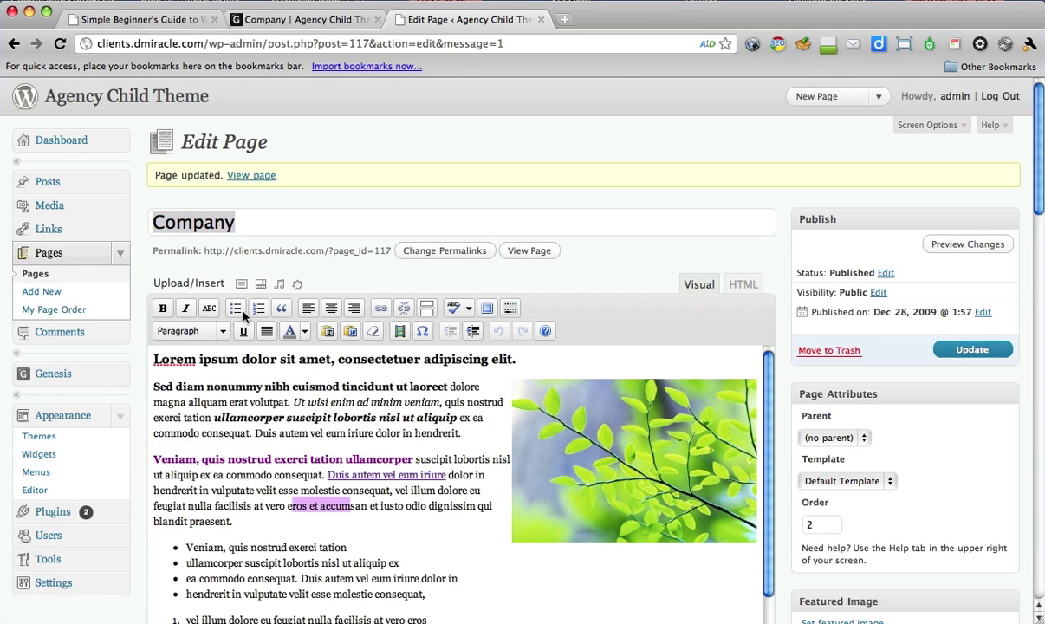
left_click(357, 491)
left_click(371, 511)
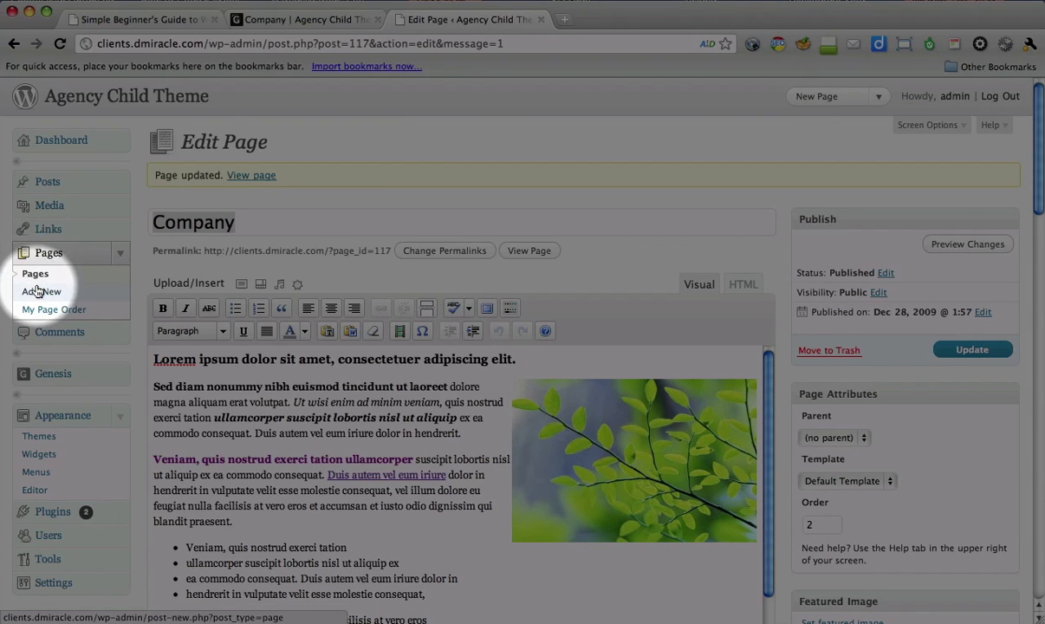
- Create and publish a page titled "New Page" with the body text "Content goes here."
left_click(39, 291)
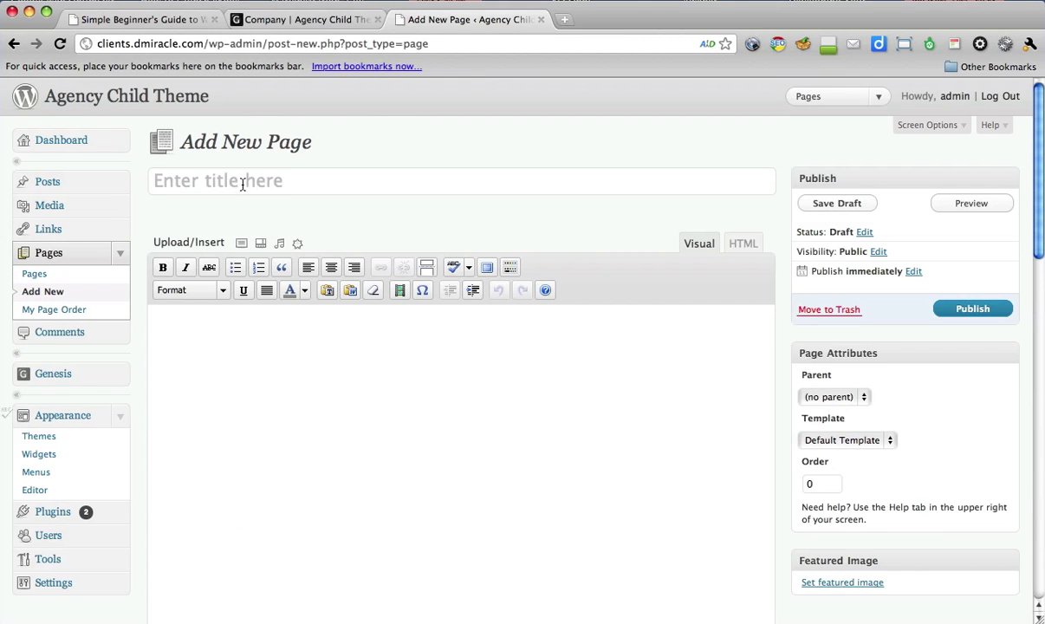
left_click(242, 182)
type("New Page")
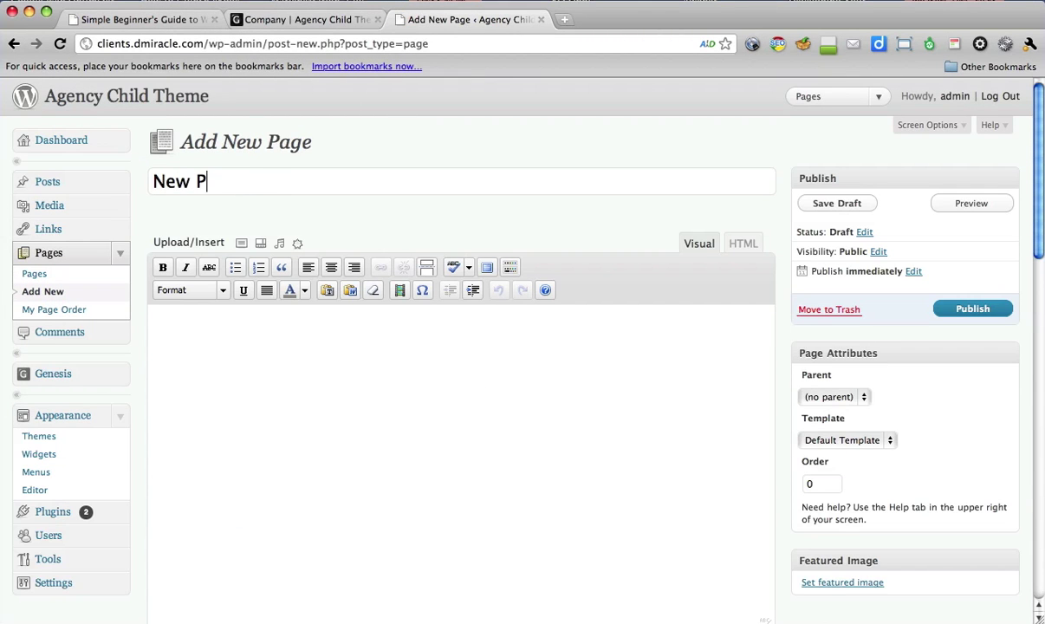
left_click(284, 340)
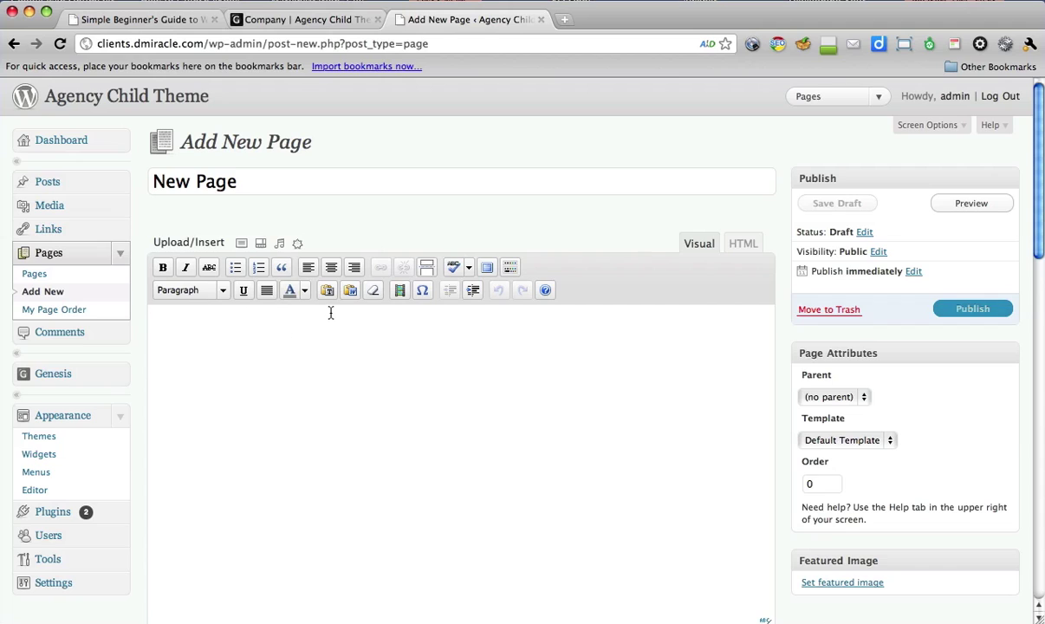
type("Content goes her")
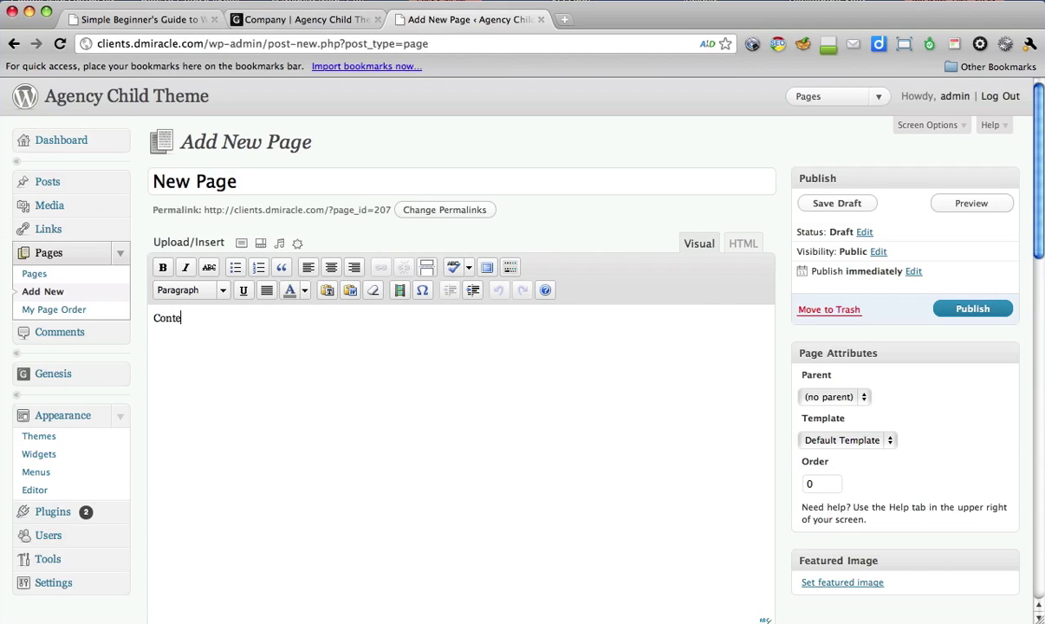
type("e.")
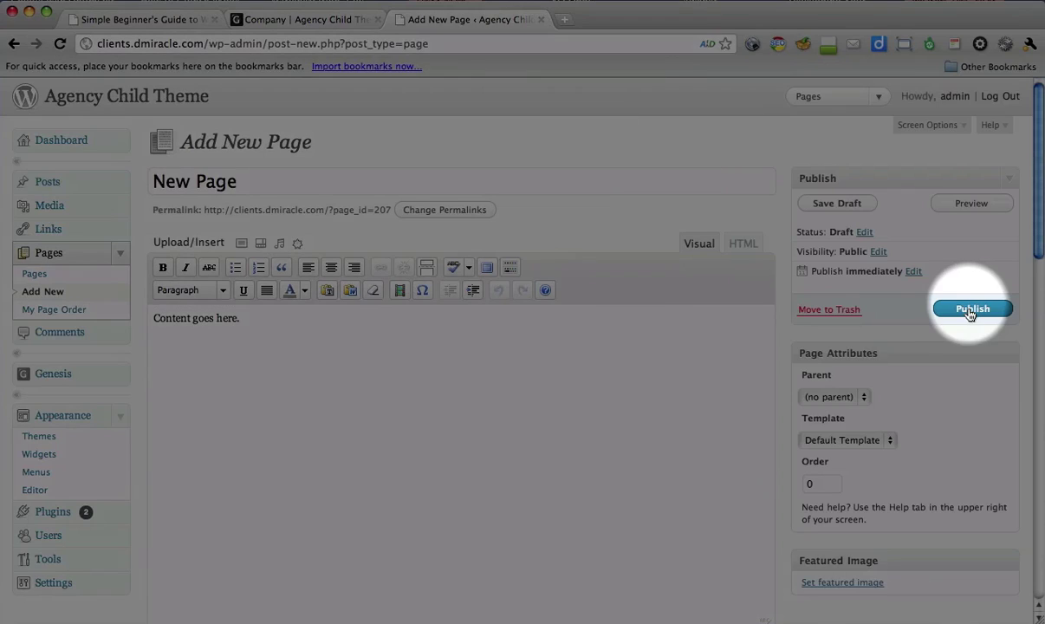
left_click(970, 309)
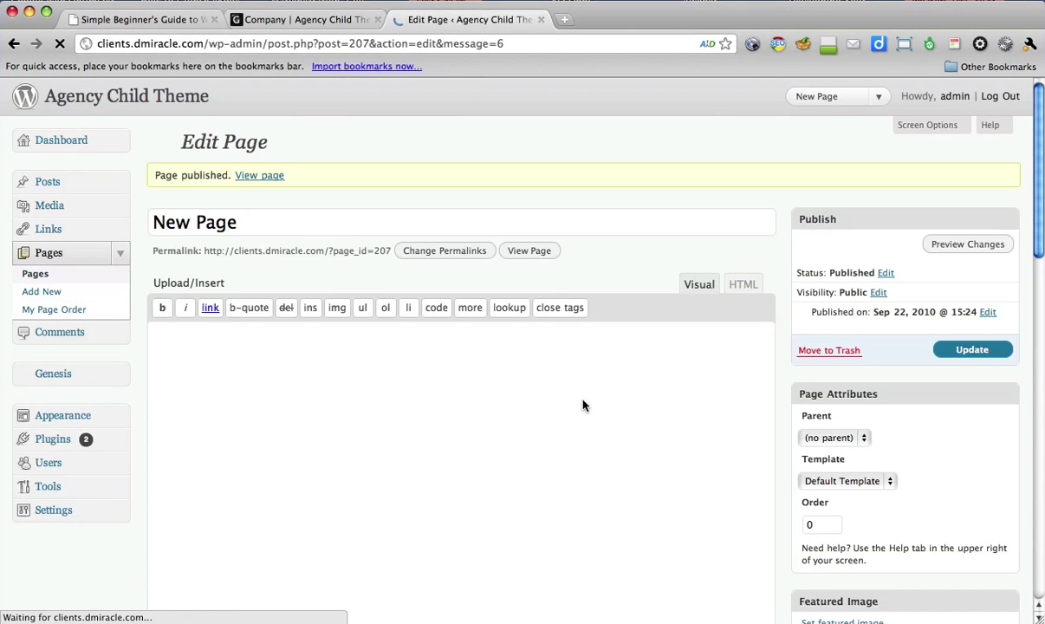
- Reload the live site and open New Page from its navigation to check the published content
left_click(310, 24)
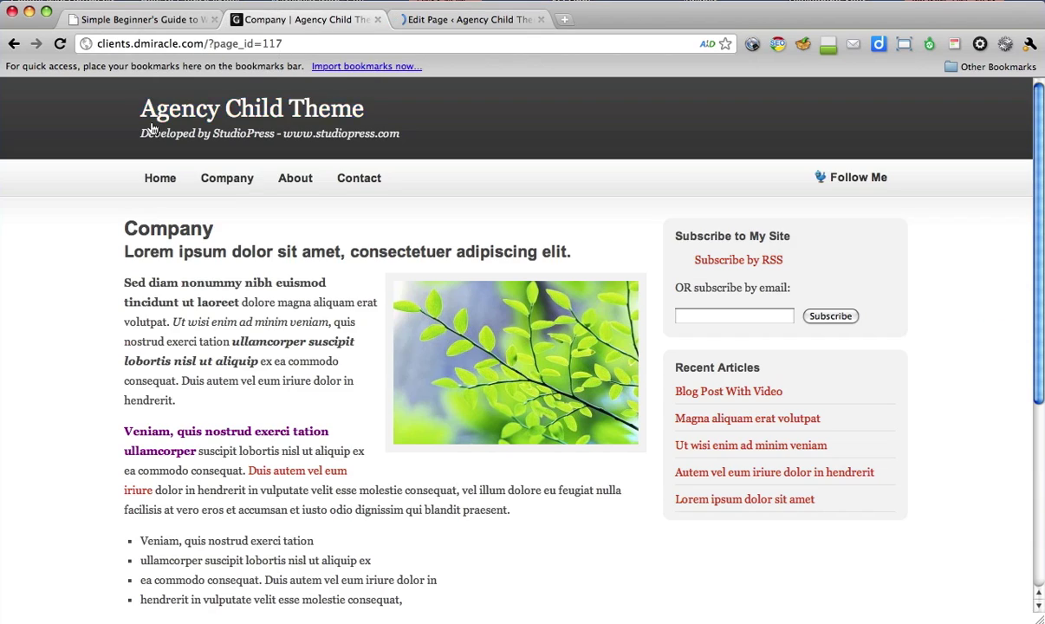
left_click(58, 43)
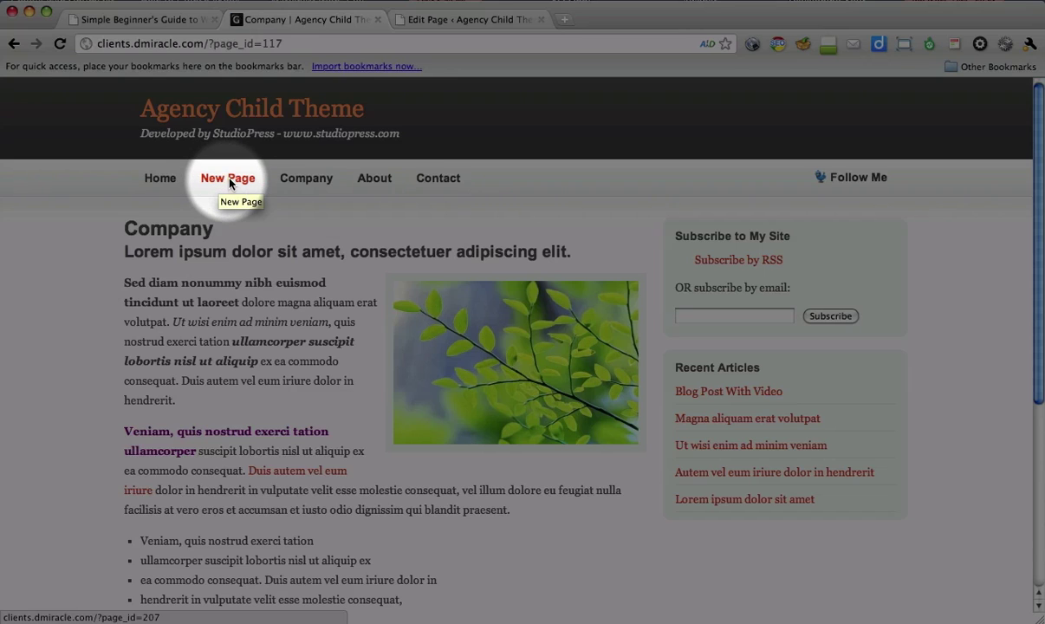
left_click(227, 179)
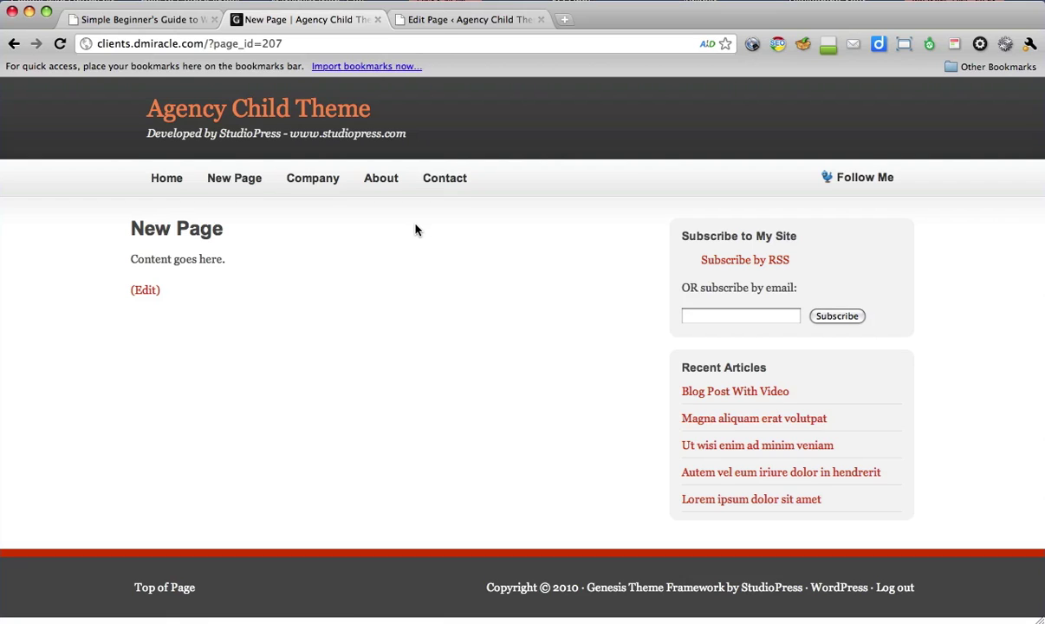
- Return to the WordPress admin and move New Page to the trash from the list of pages
left_click(421, 20)
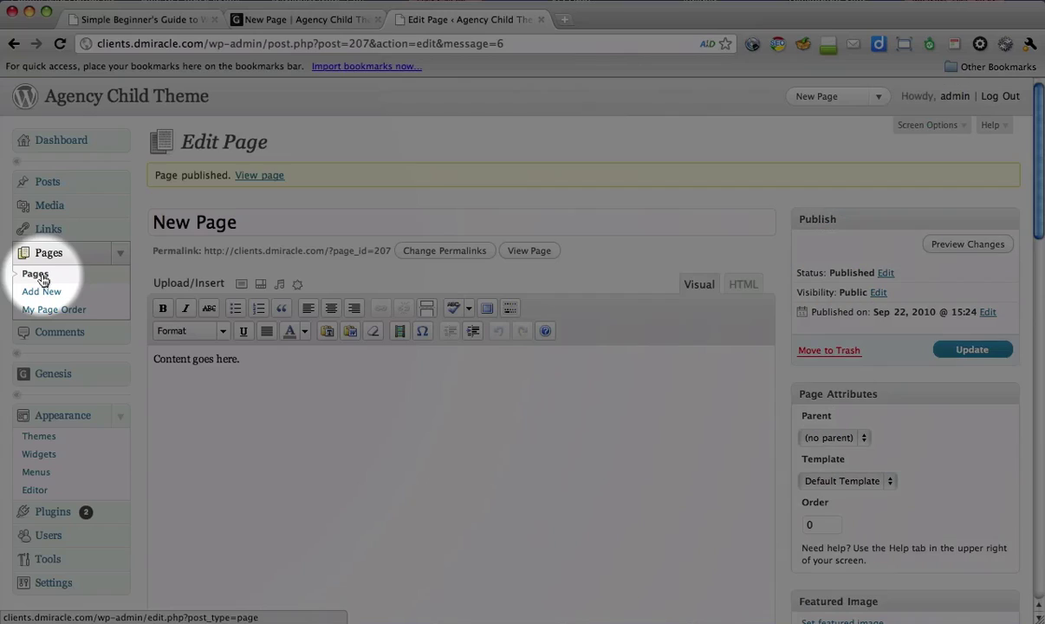
left_click(41, 277)
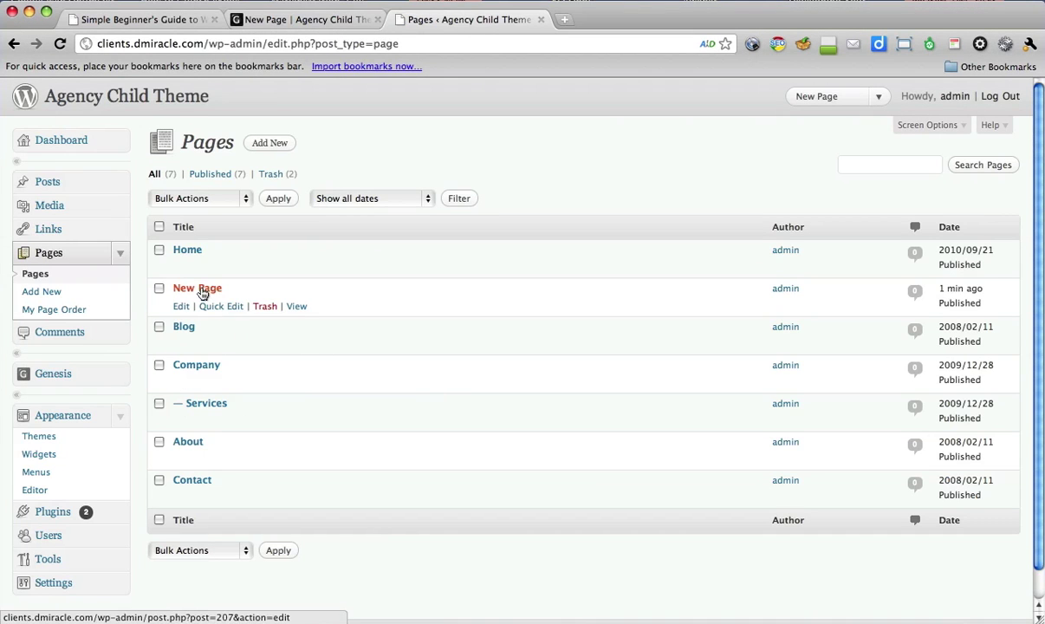
left_click(264, 306)
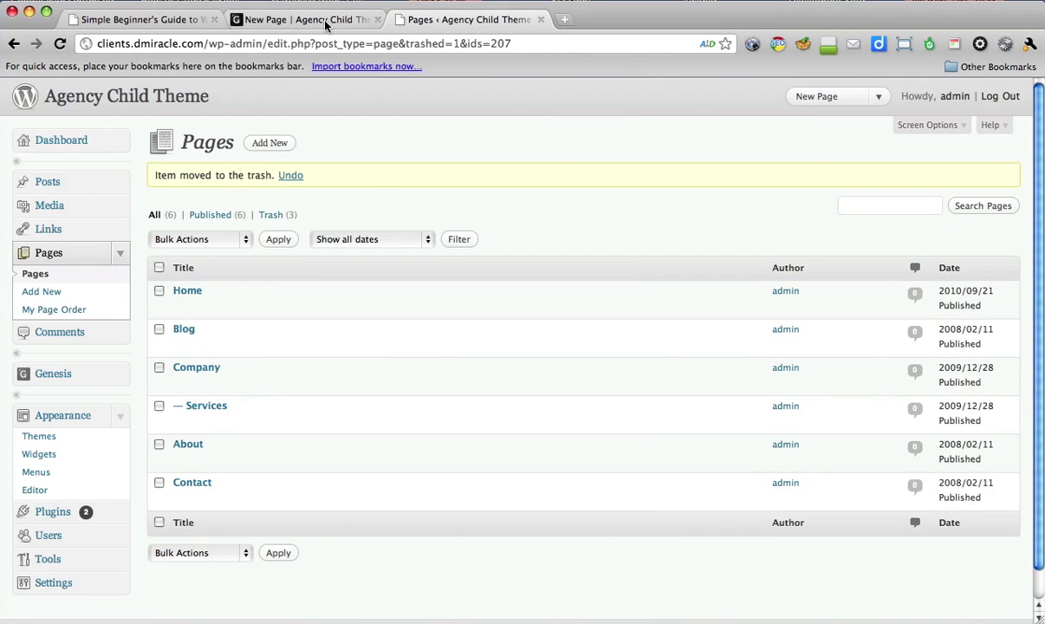
- Reload the live New Page to check its removal, and go to the site's Home page
left_click(327, 24)
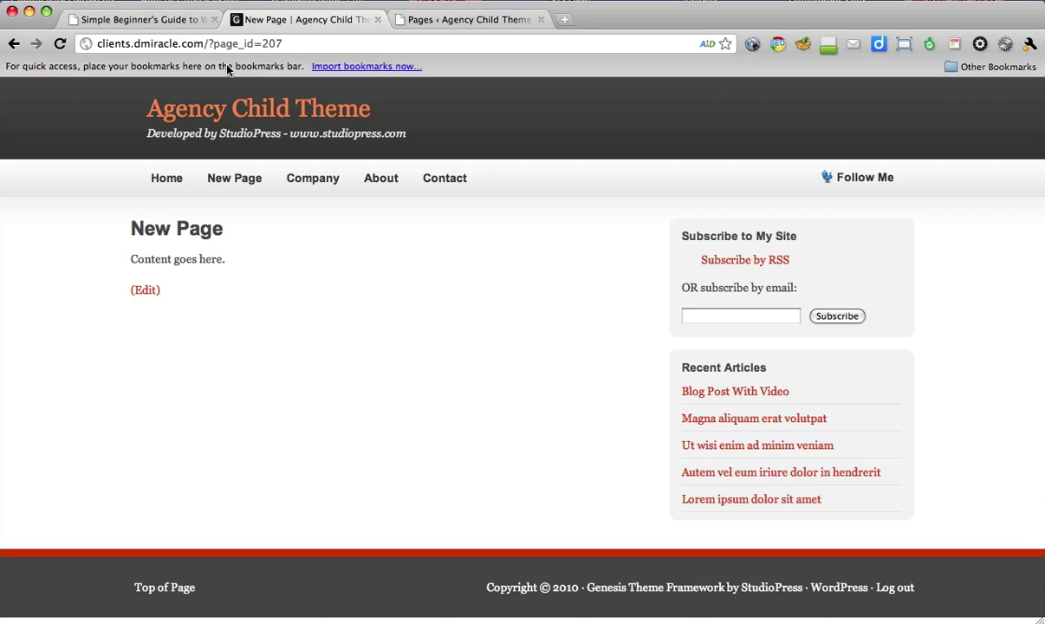
left_click(60, 44)
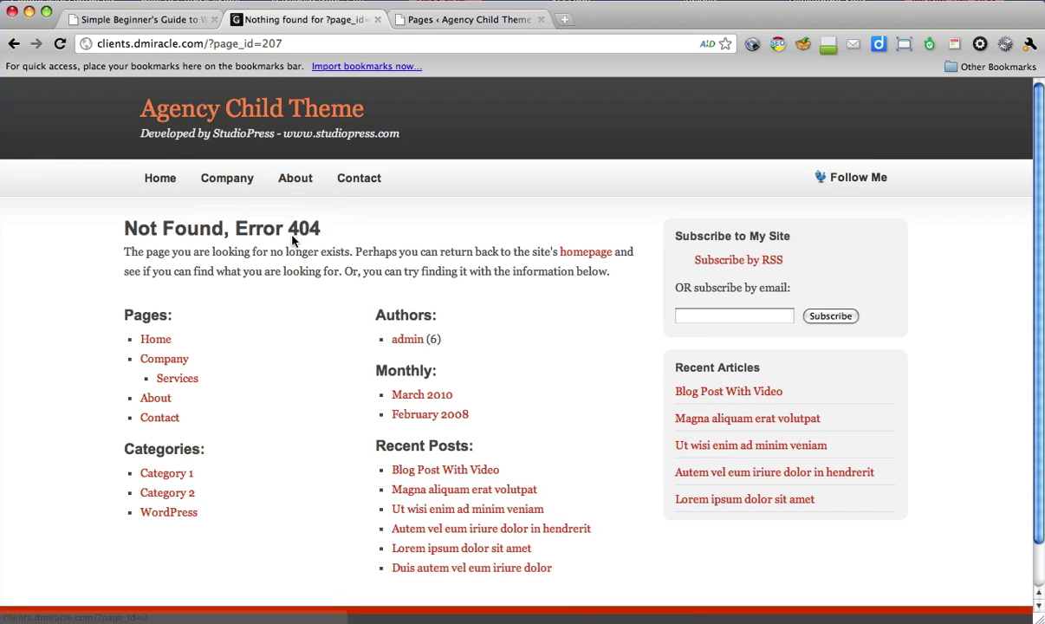
left_click(156, 183)
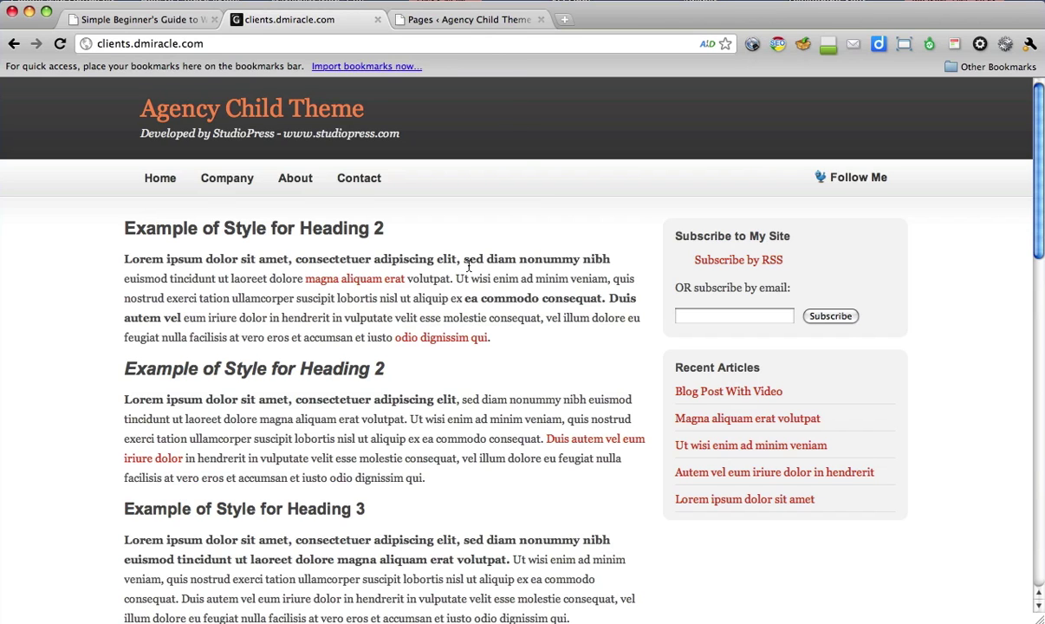
- Review the text content of the live Home page, and open the Company page to review its content
left_click_drag(176, 267, 448, 435)
left_click(286, 238)
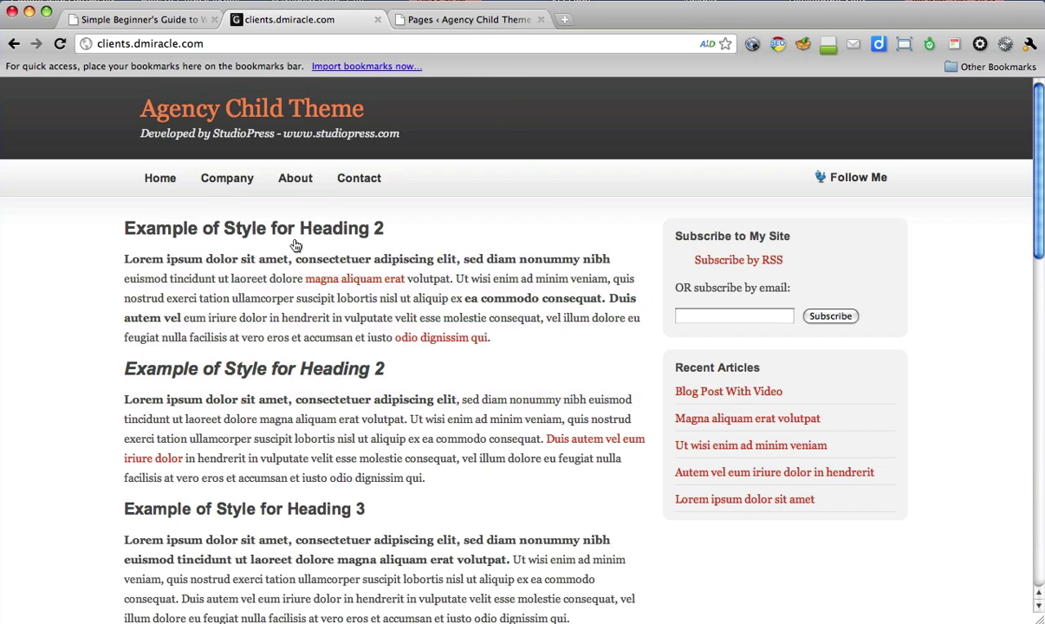
left_click(227, 179)
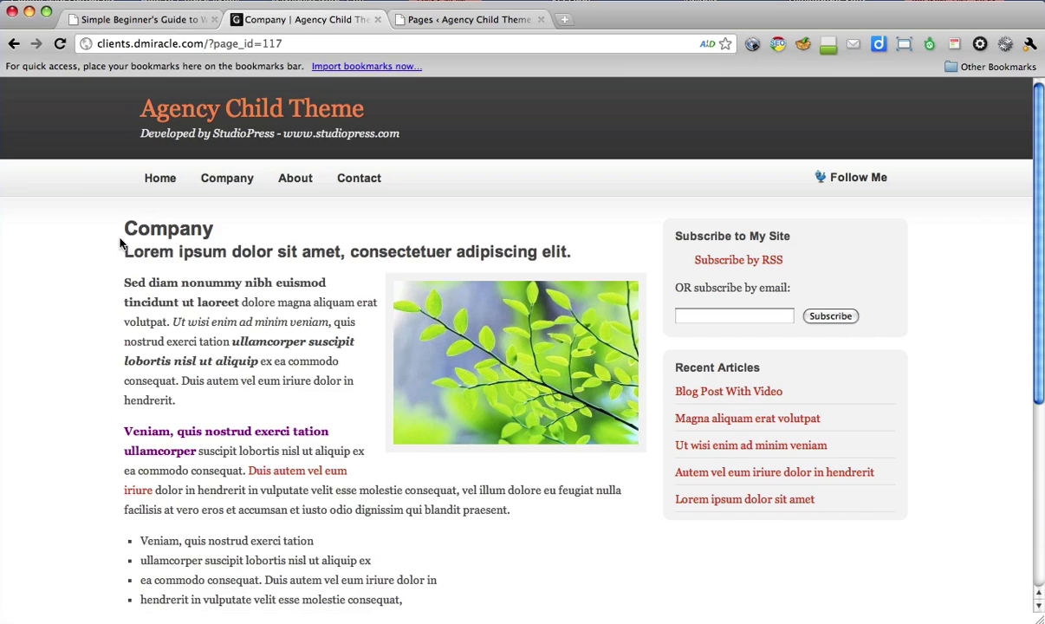
left_click_drag(122, 227, 364, 511)
left_click(498, 518)
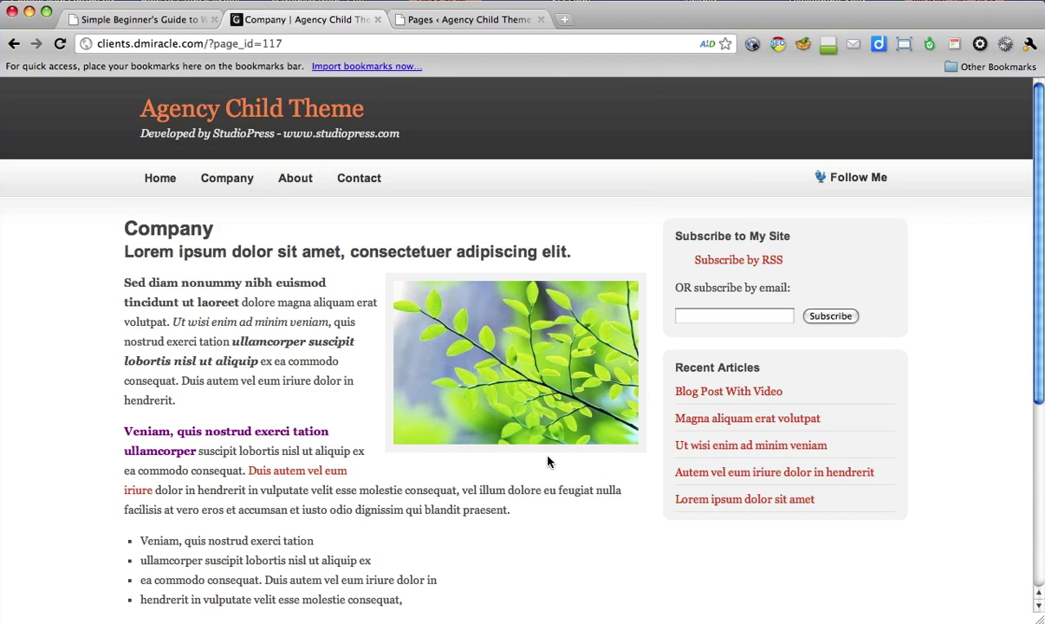